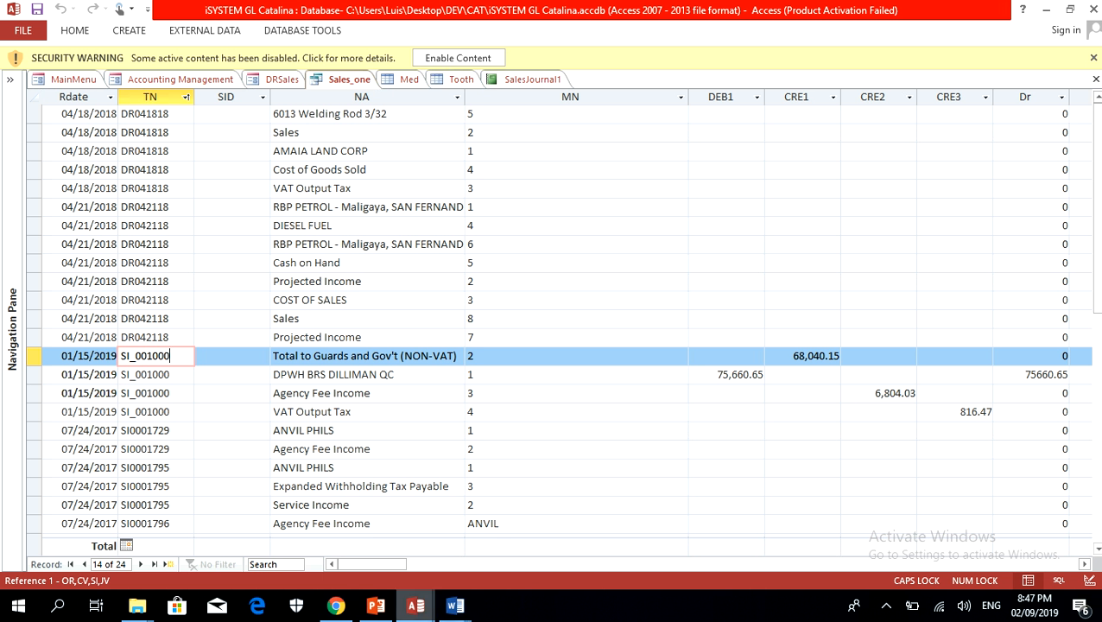
Step: Compare the security guard billing report in iDPWH_B_PS(New) with the SI_001000 debit entry in iSYSTEM GL Catalina's Sales_one query
mouse_move(415, 605)
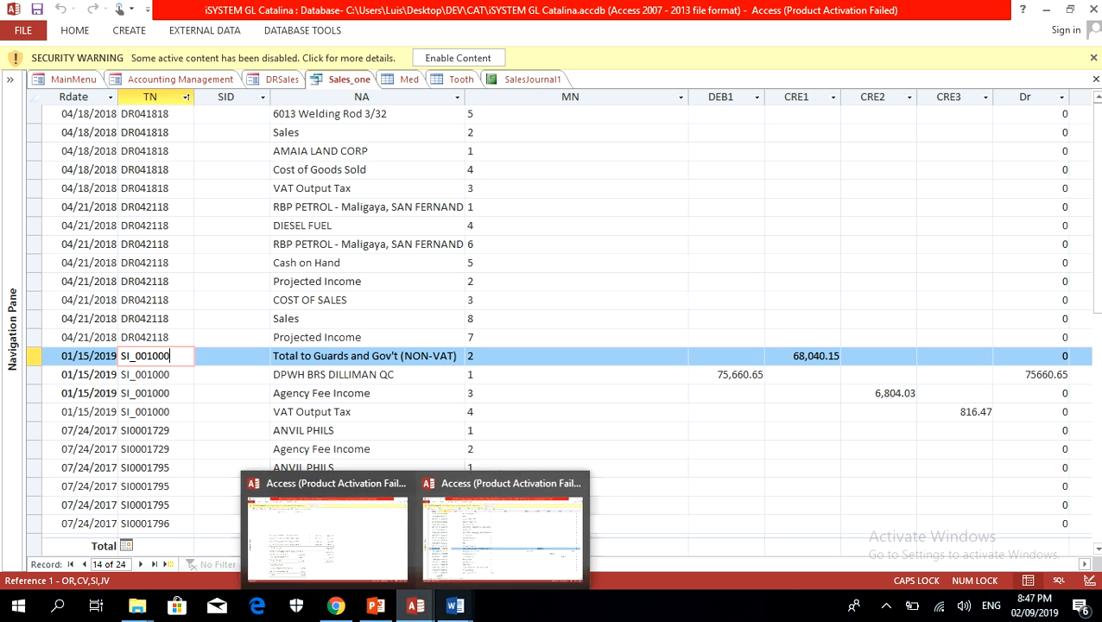
left_click(326, 531)
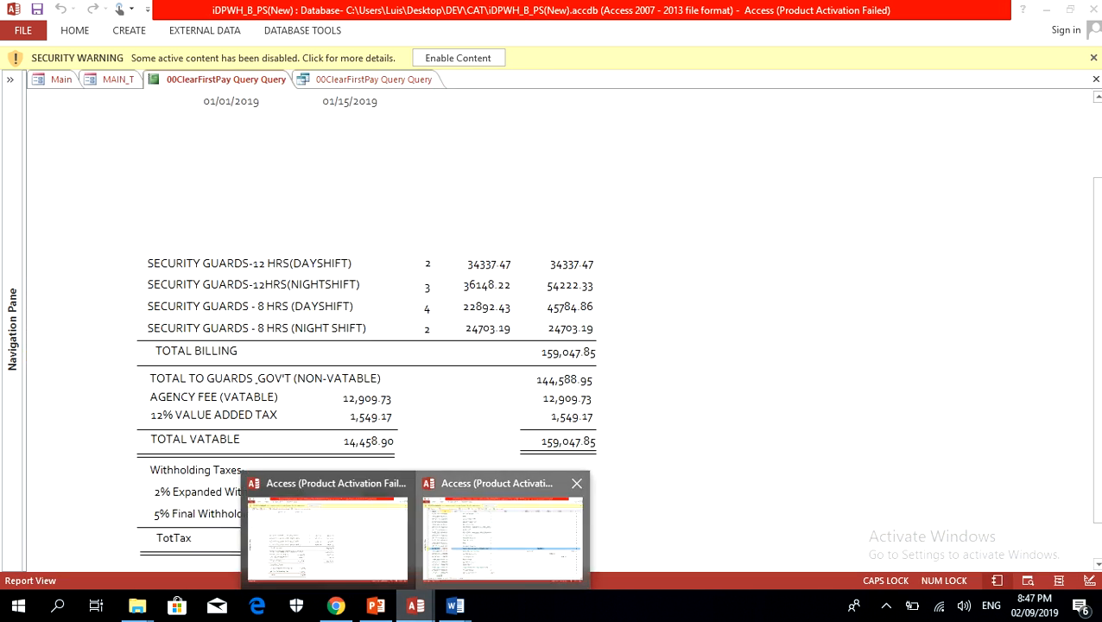
left_click(505, 531)
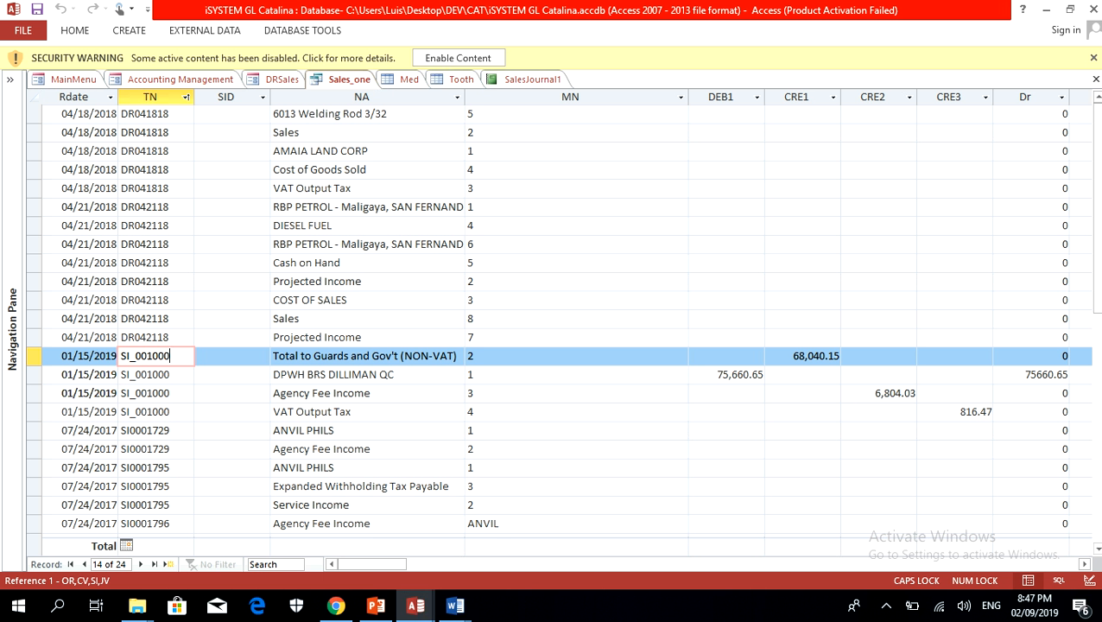
left_click(692, 374)
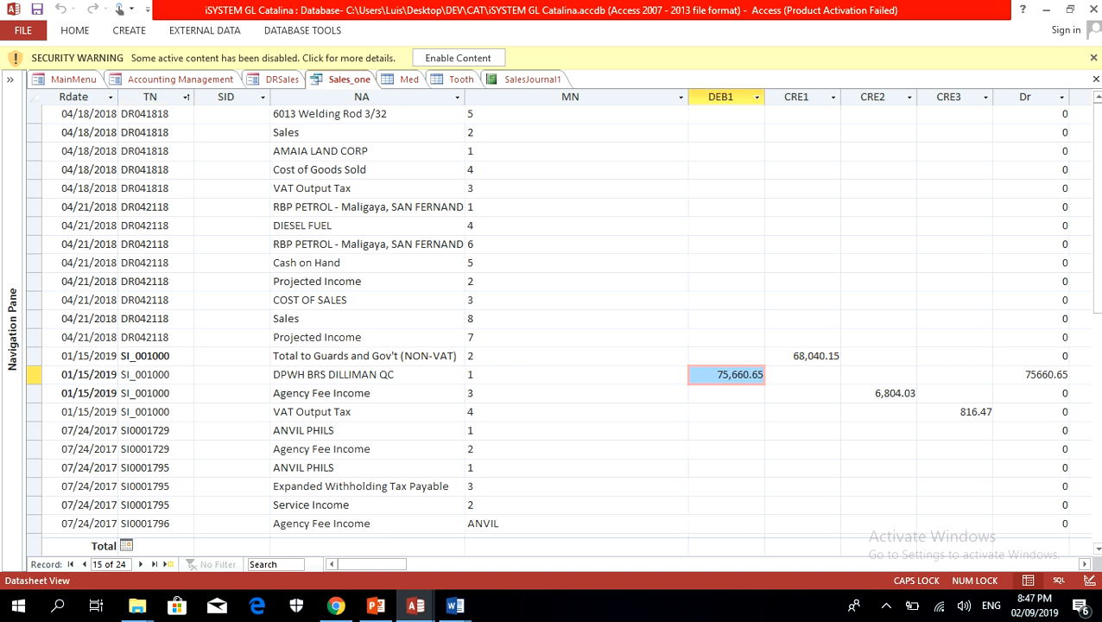
Step: Switch to iDPWH_B_PS(New) and examine the TotBil, ToGuards, AgenF and Vat amounts in the 00ClearFirstPay Query Query datasheet
left_click(415, 606)
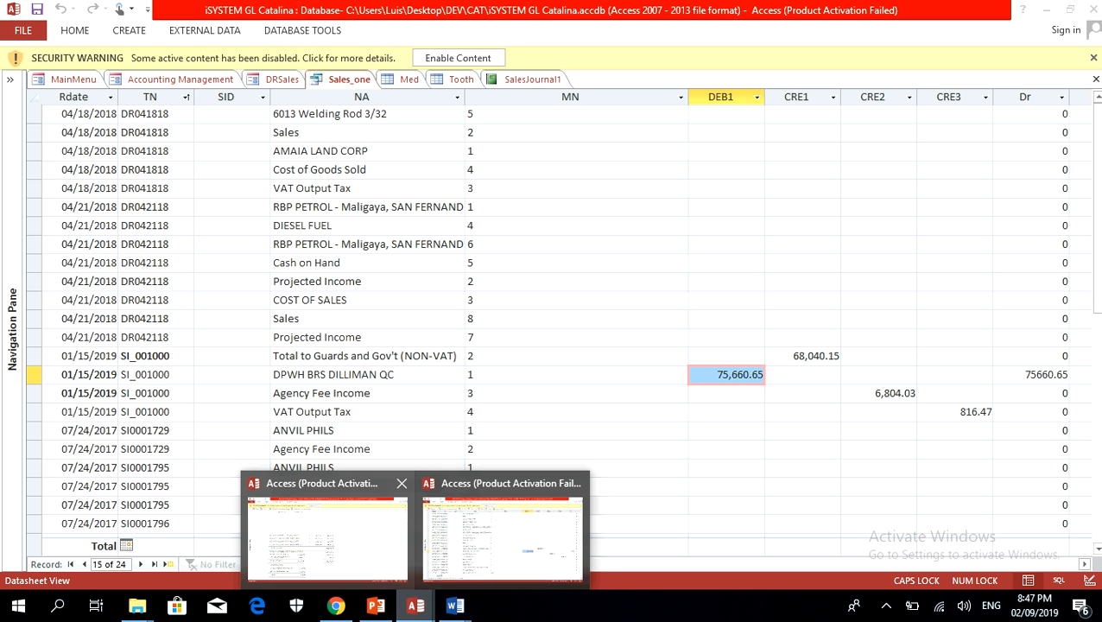
left_click(328, 528)
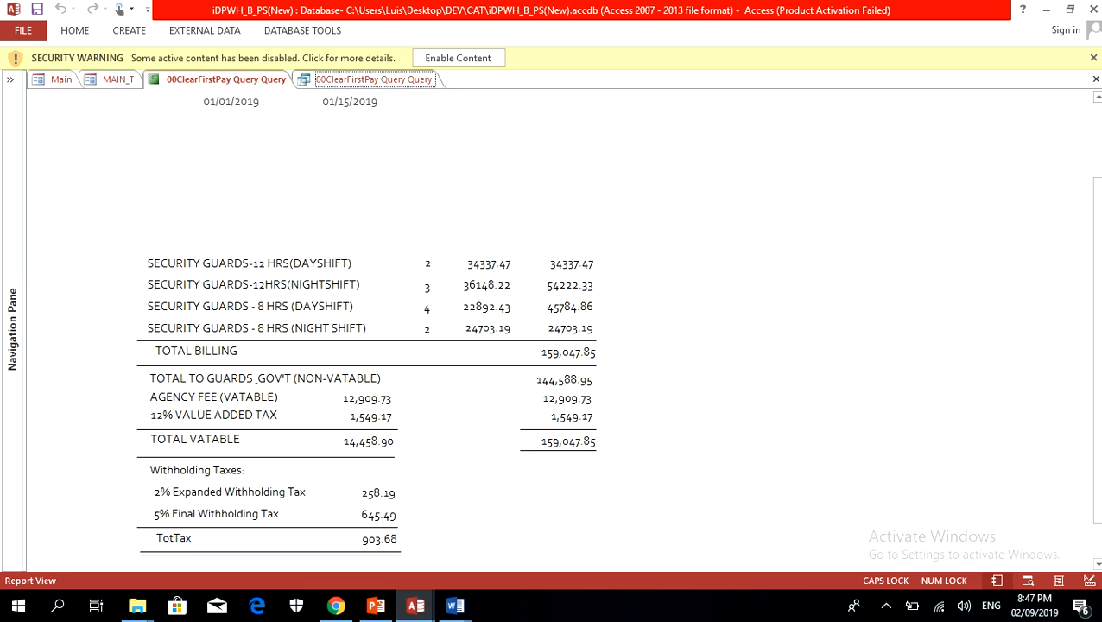
left_click(373, 80)
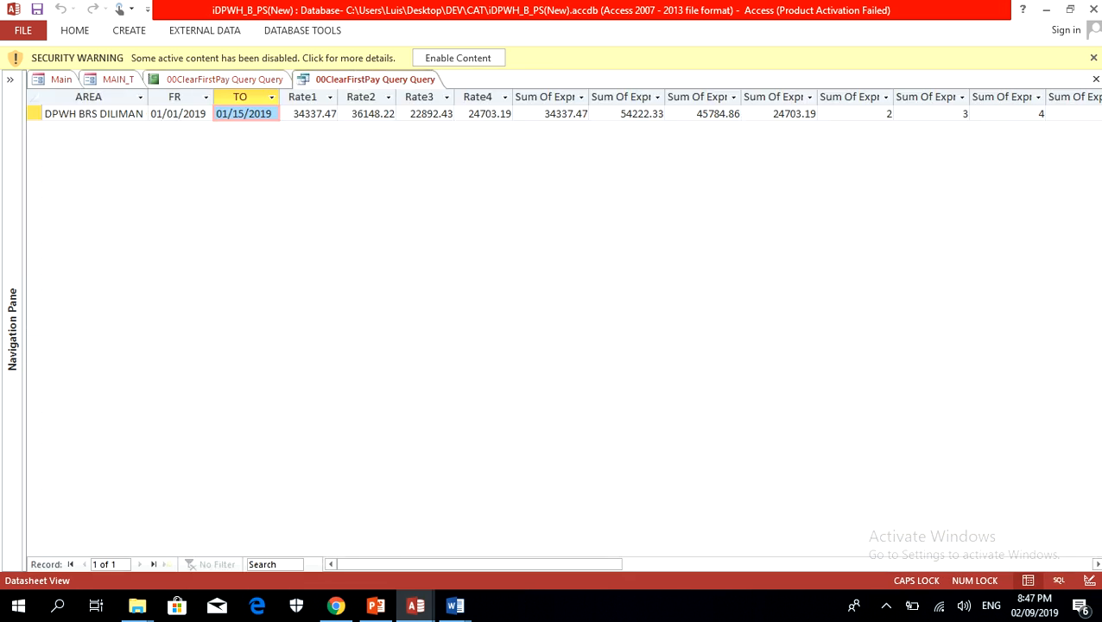
scroll(564, 328, "right", 8)
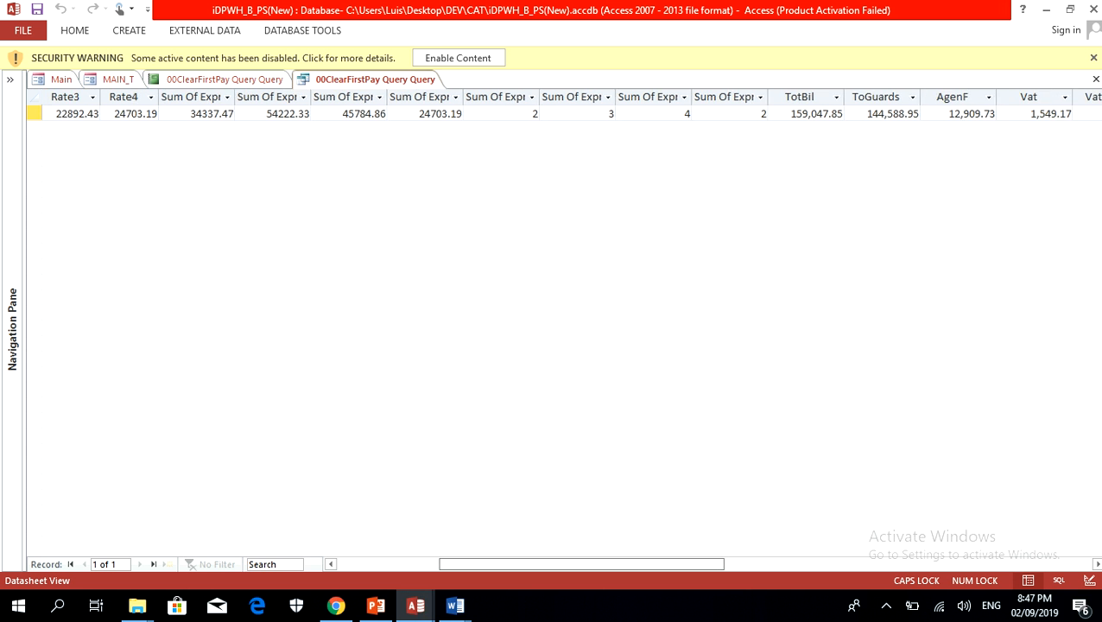
scroll(564, 328, "right", 2)
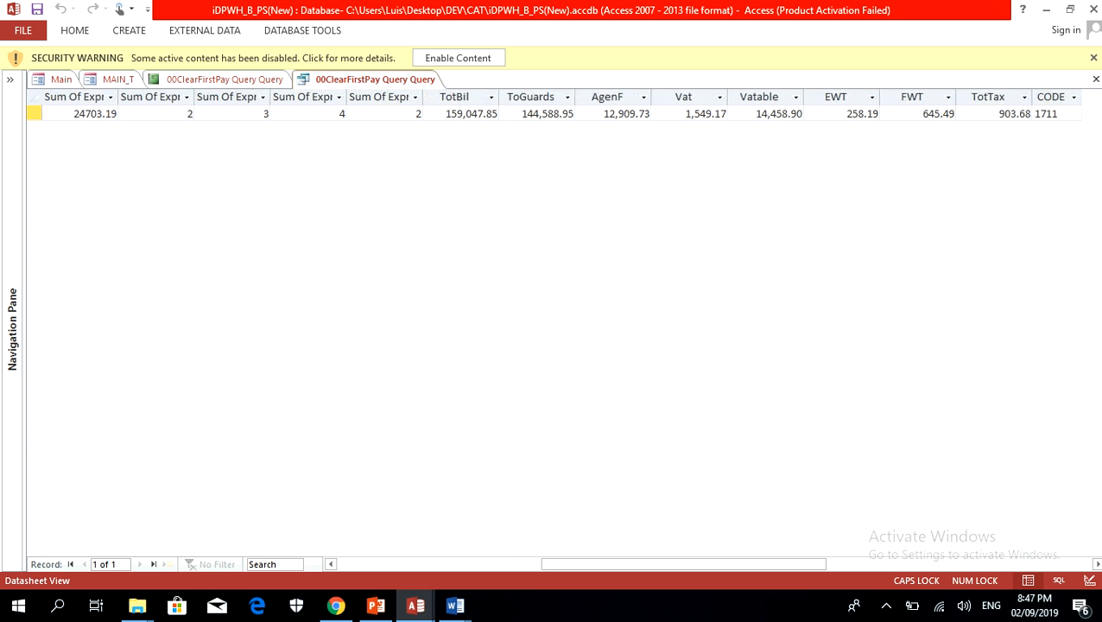
left_click(458, 98)
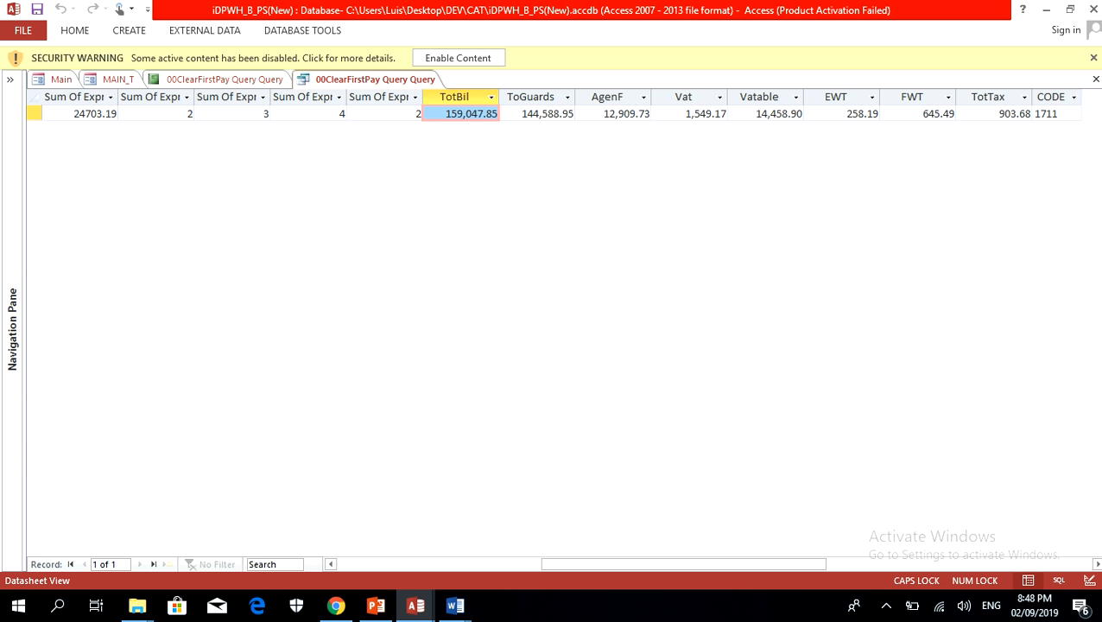
left_click(531, 97)
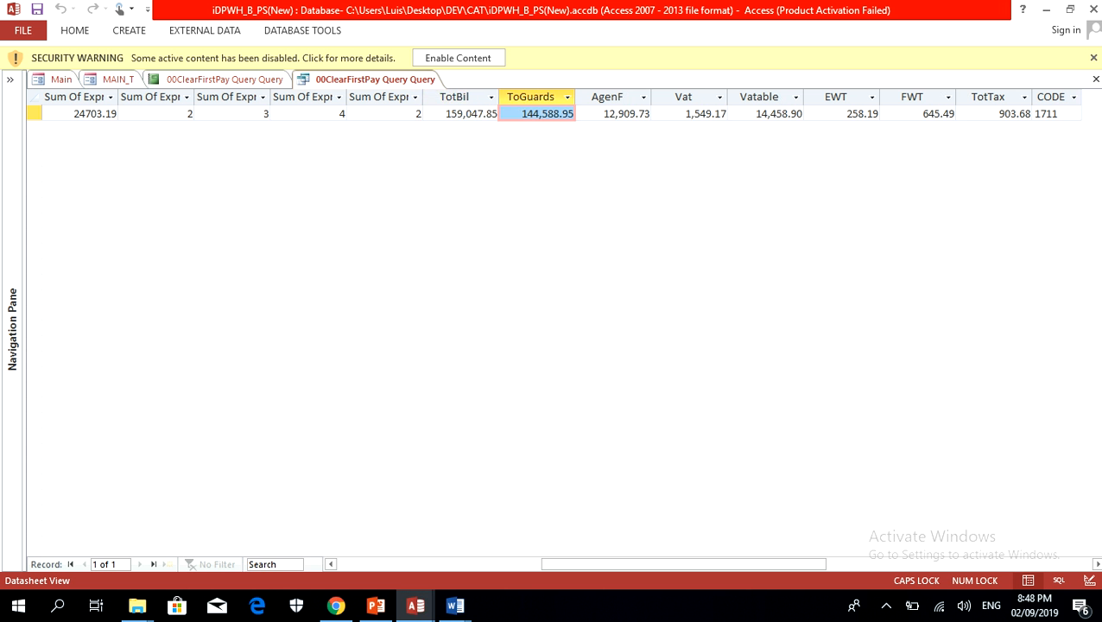
left_click(458, 97)
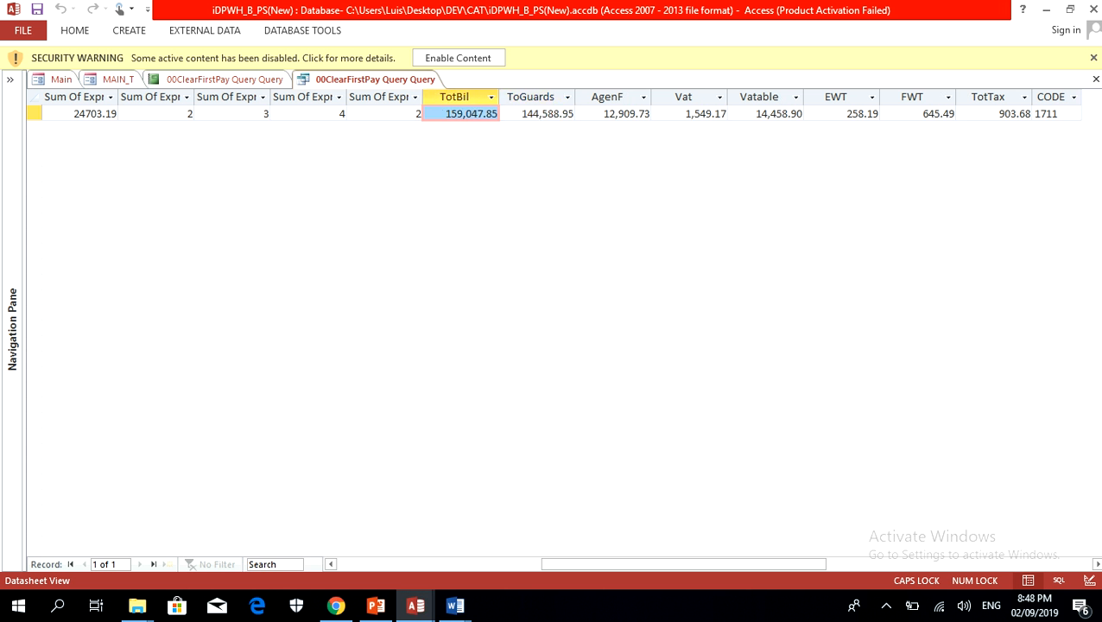
left_click(531, 97)
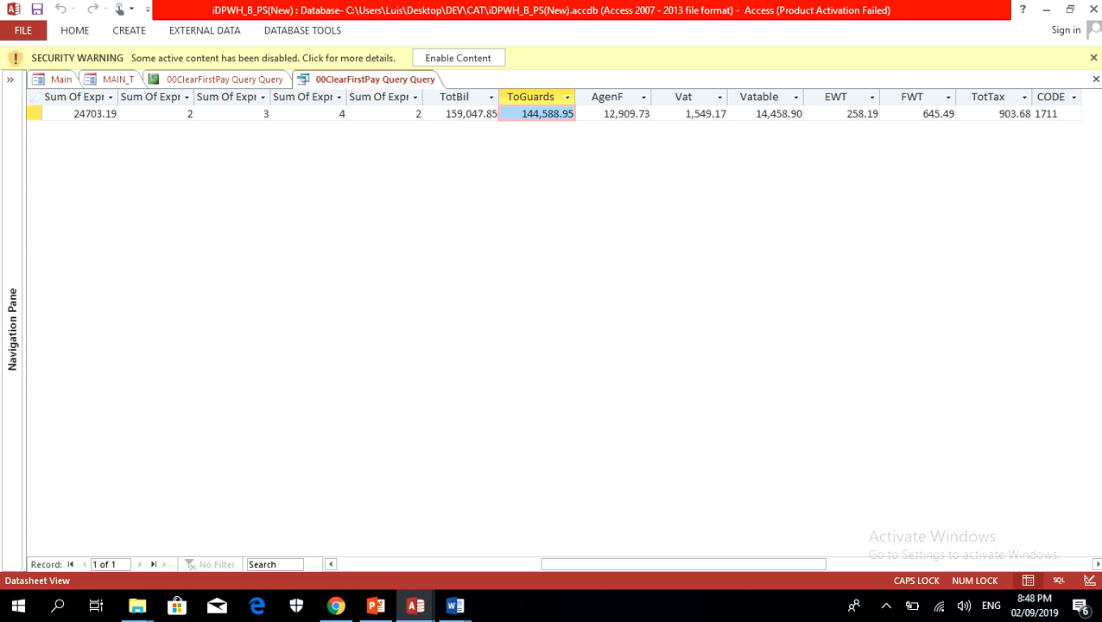
left_click(607, 97)
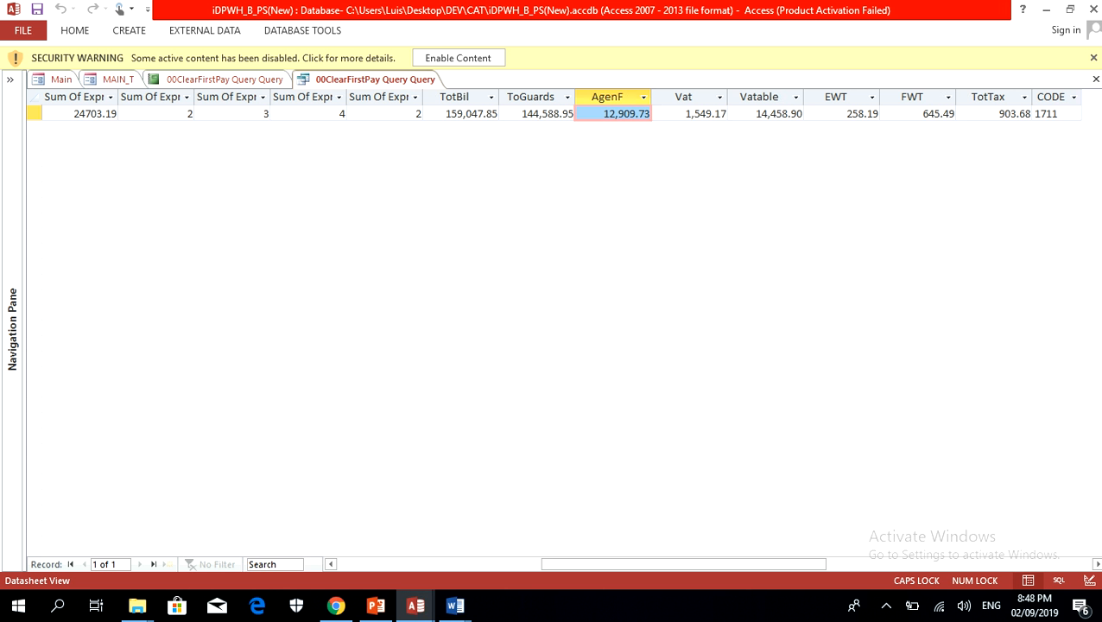
left_click(683, 98)
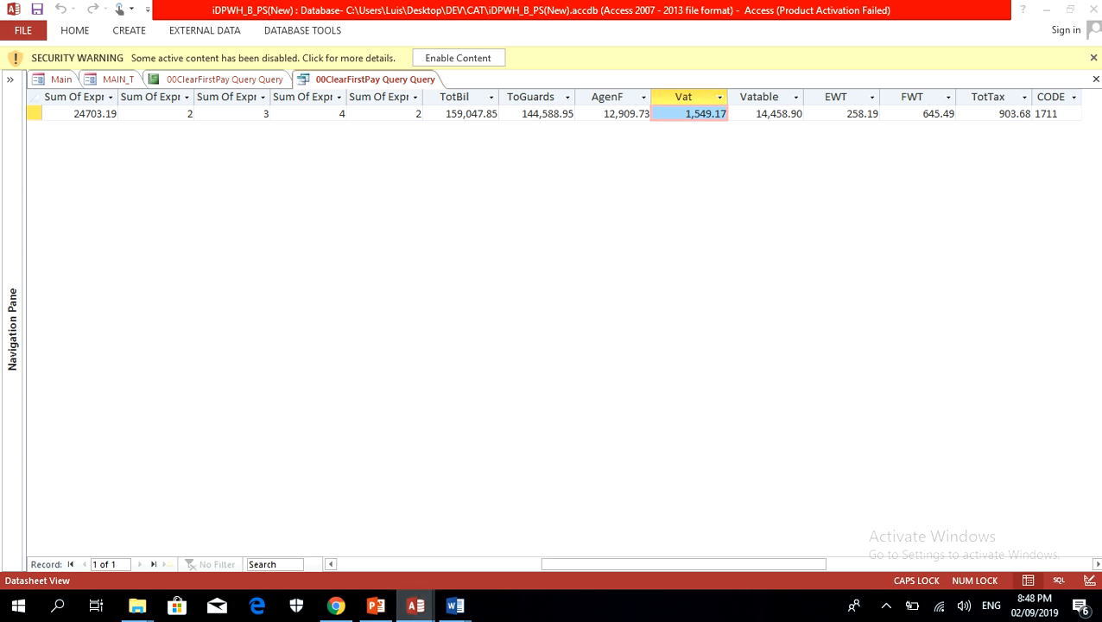
Step: Switch back to iSYSTEM GL Catalina and review the four SI_001000 records and the DEB1 amount of DPWH BRS DILLIMAN QC
mouse_move(415, 605)
left_click(499, 529)
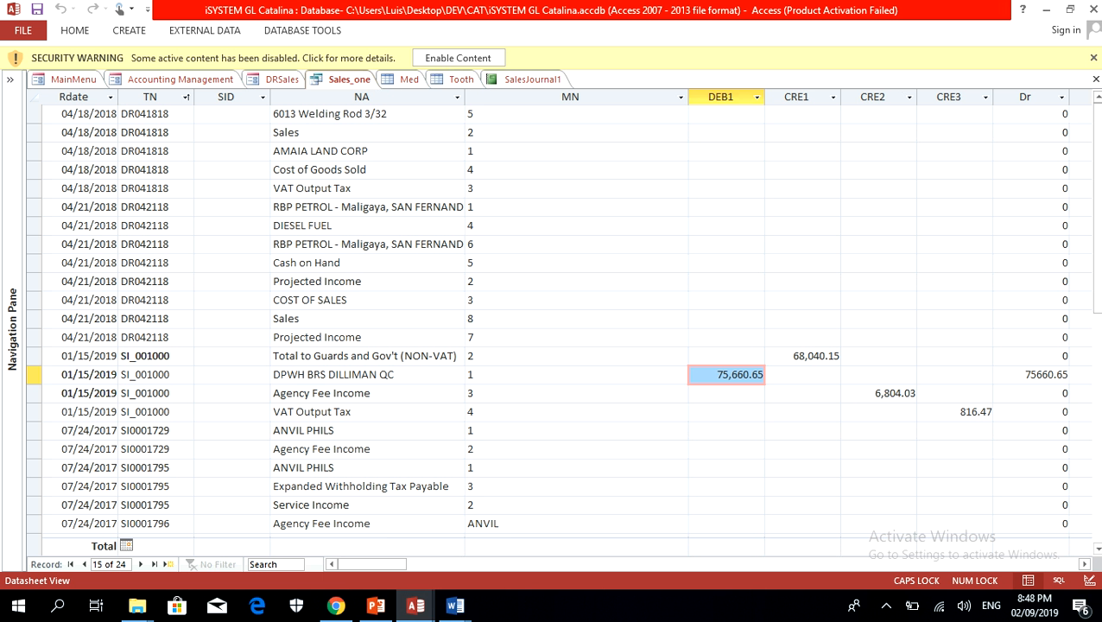
left_click(34, 375)
left_click_drag(34, 356, 34, 412)
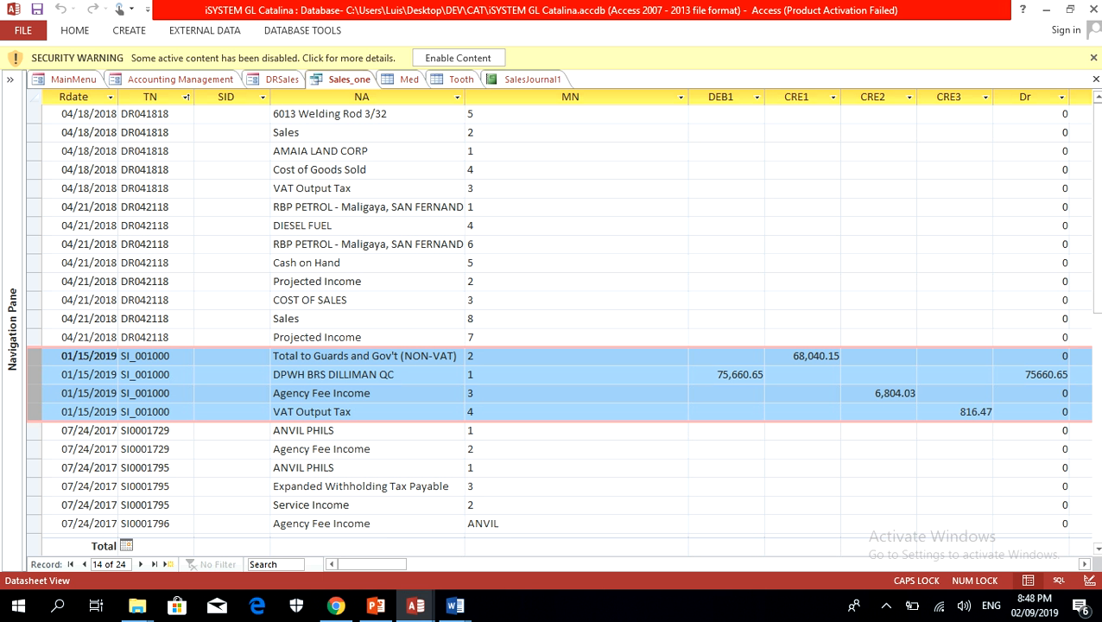
left_click(467, 375)
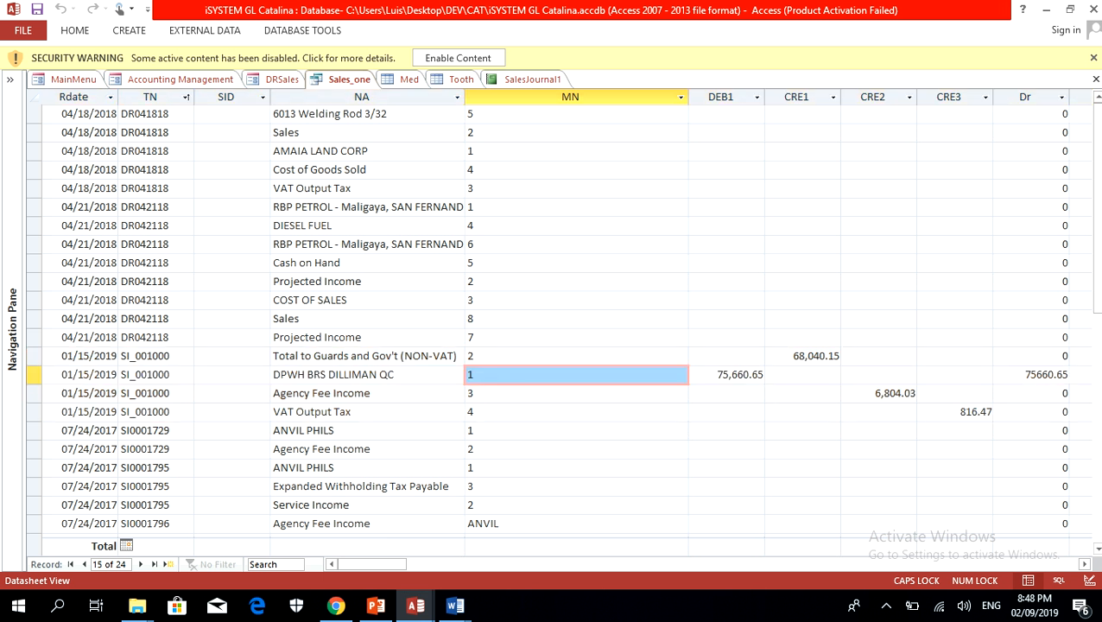
left_click(691, 374)
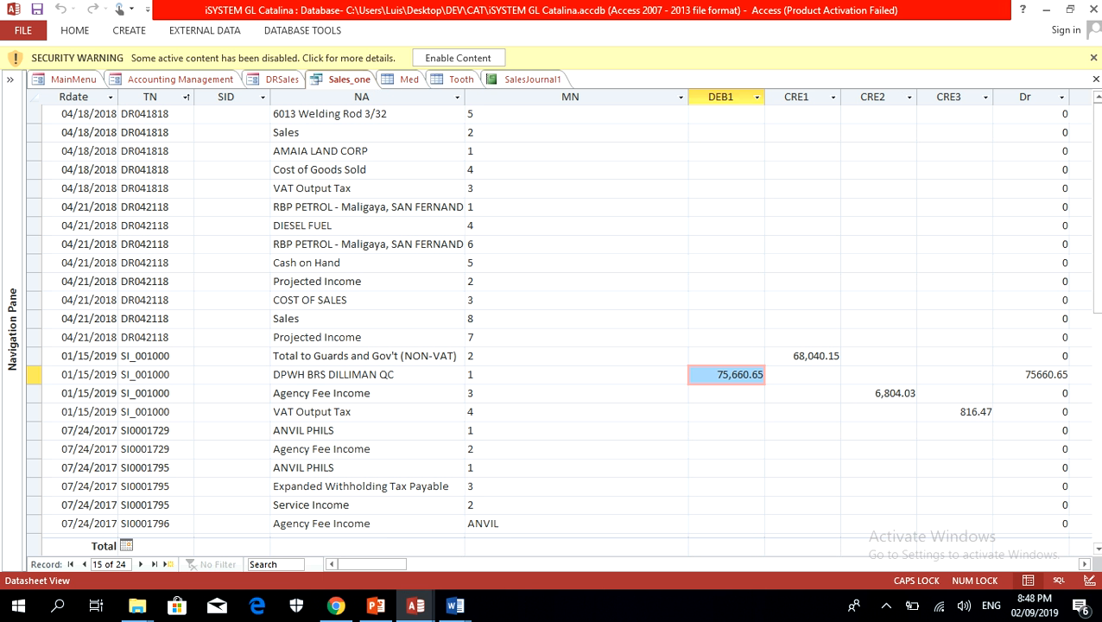
Step: Compare the billing query's TotBil amount in iDPWH_B_PS(New) with the four SI_001000 records in iSYSTEM GL Catalina
left_click(416, 606)
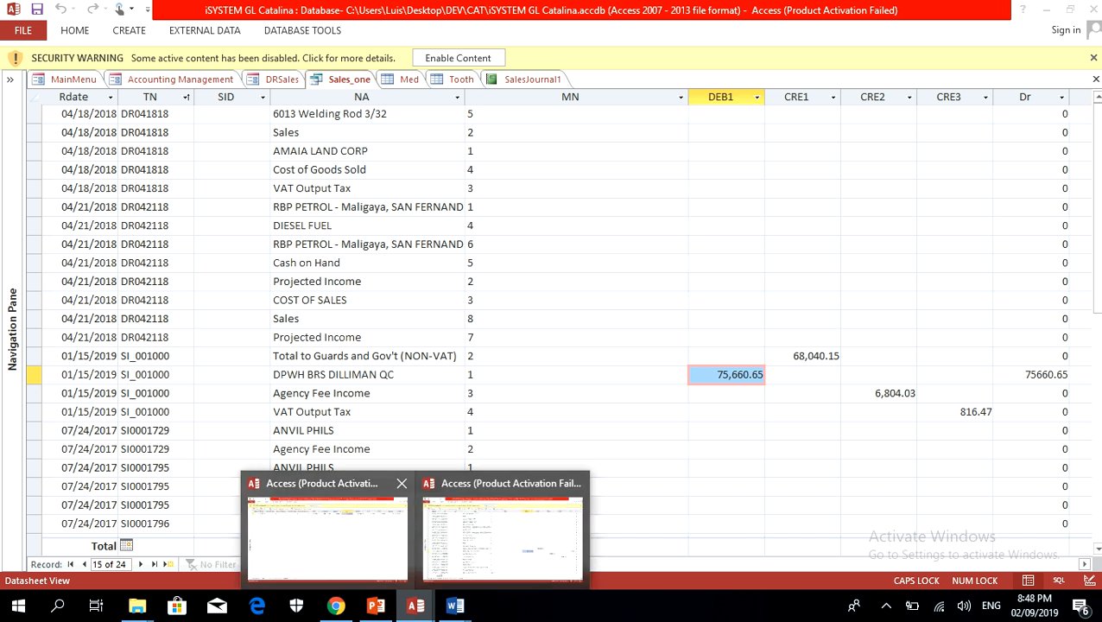
left_click(327, 531)
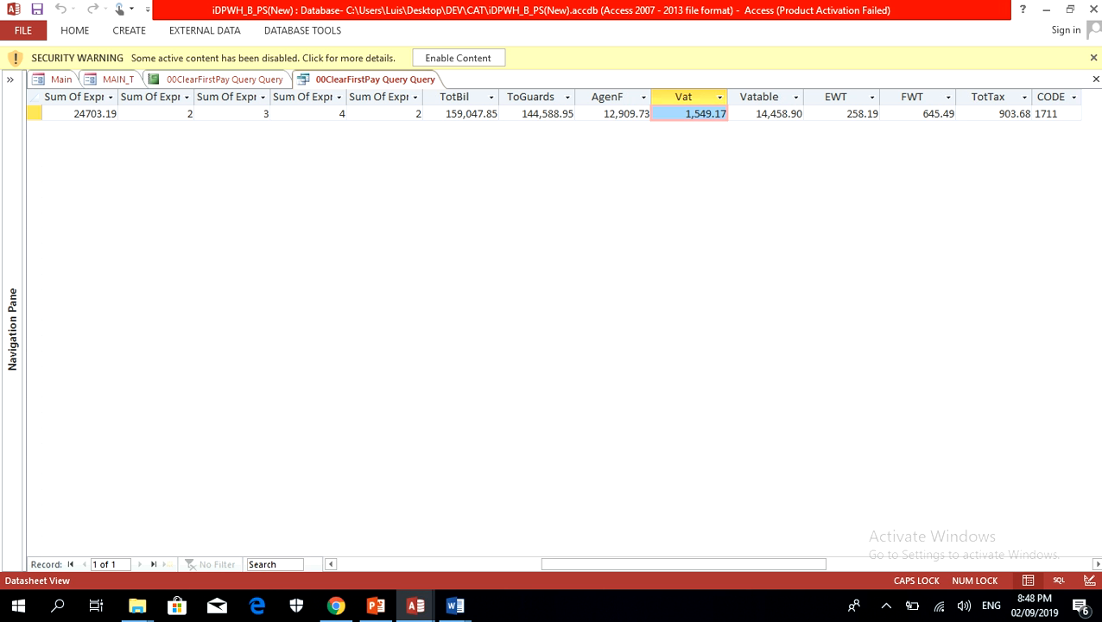
left_click(429, 114)
left_click(416, 605)
left_click(479, 553)
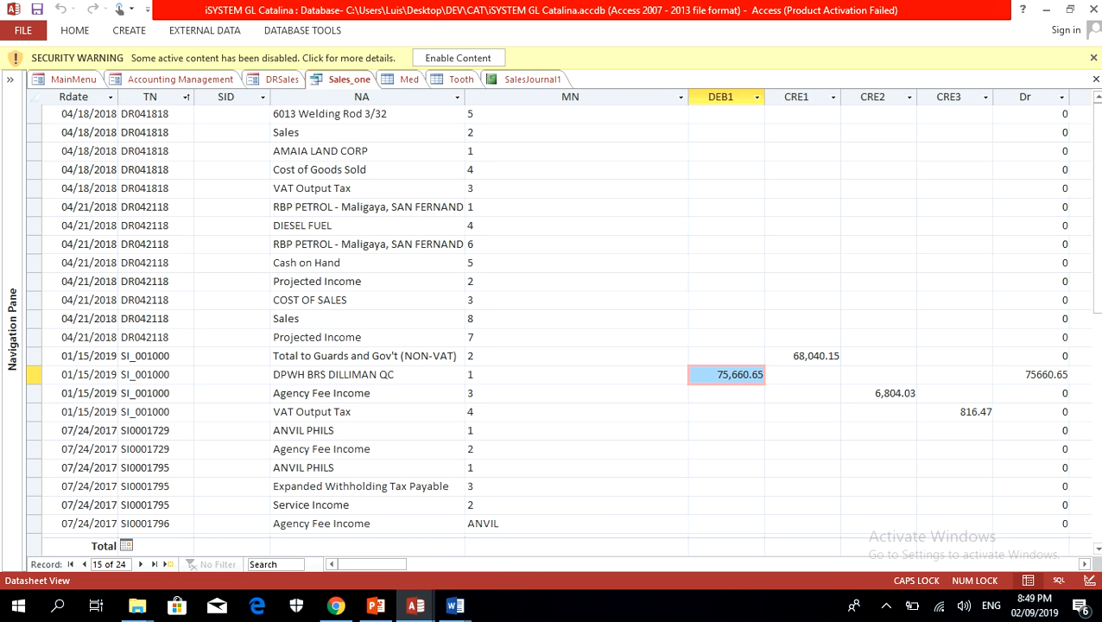
left_click_drag(34, 356, 34, 412)
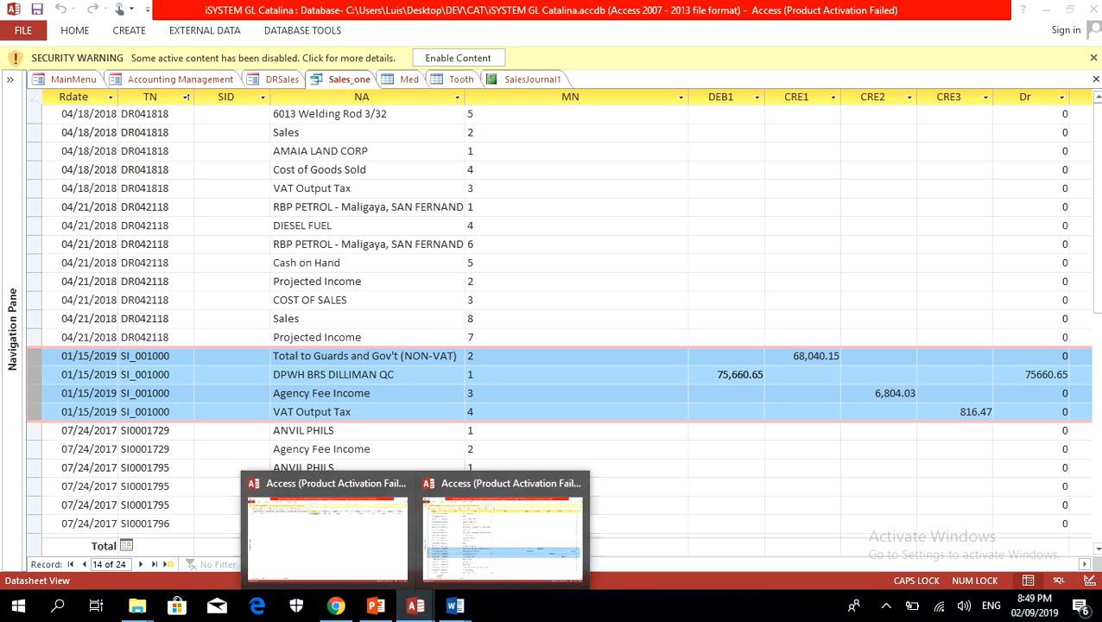
left_click(334, 430)
mouse_move(416, 605)
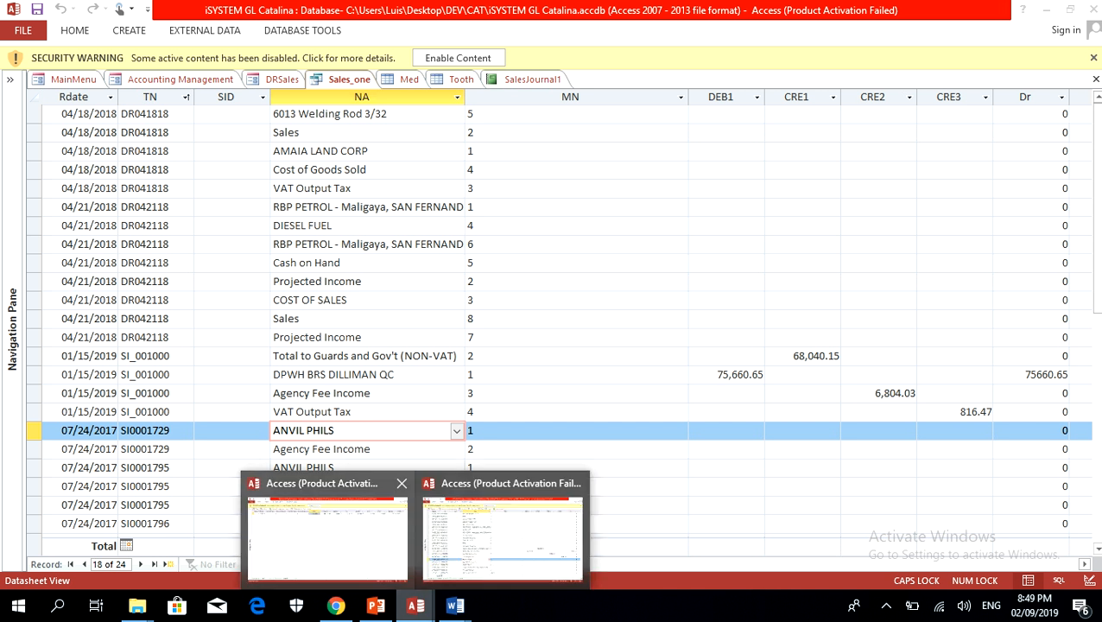
left_click(319, 529)
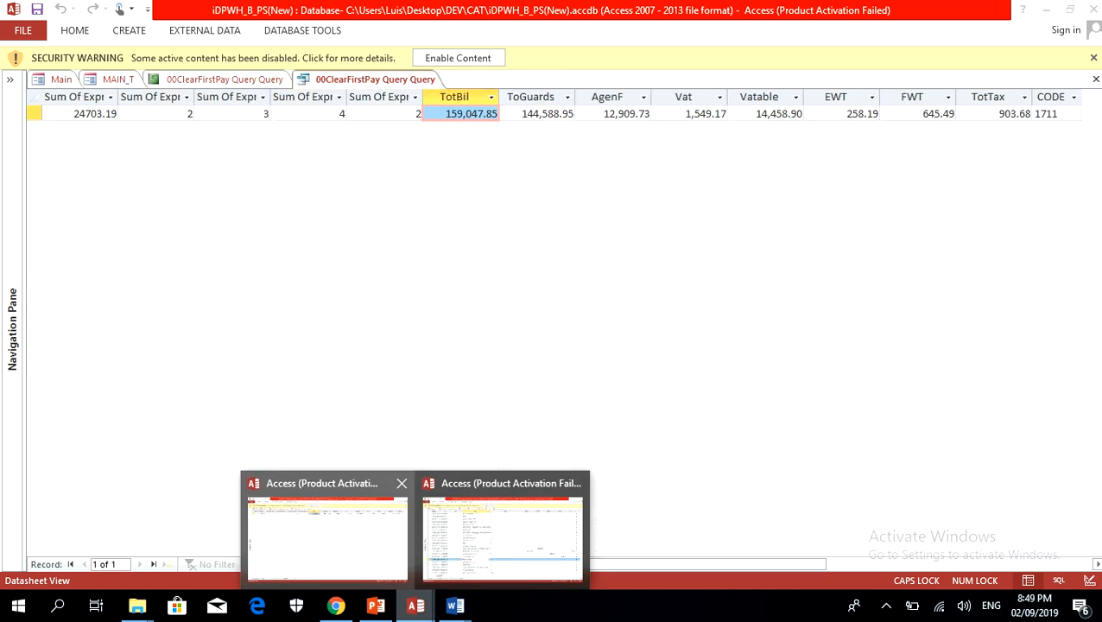
left_click(336, 606)
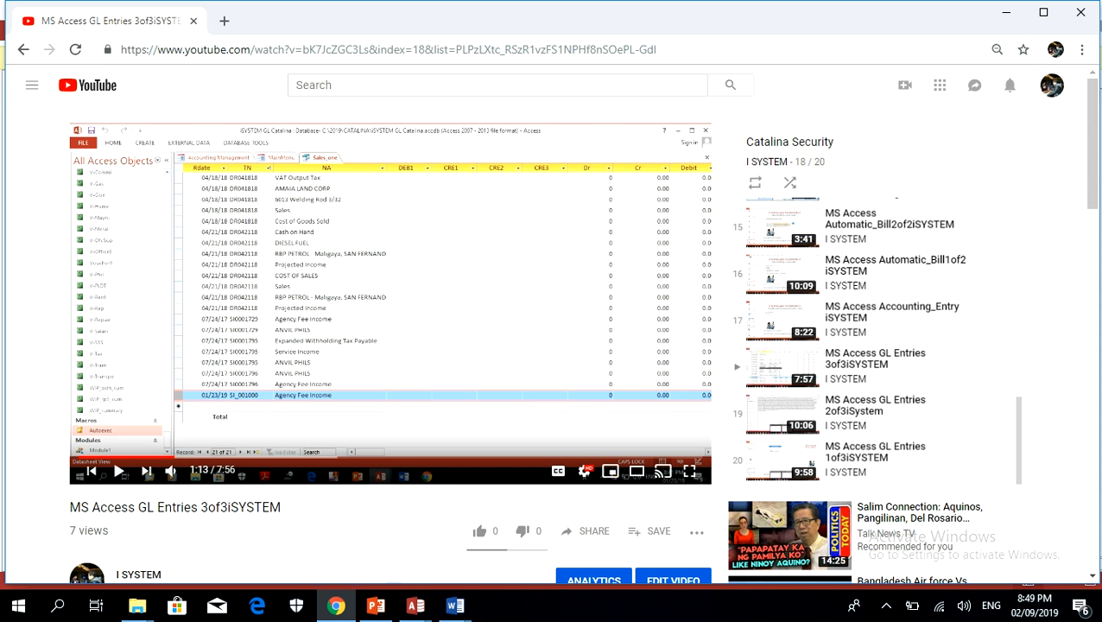
mouse_move(416, 606)
left_click(518, 527)
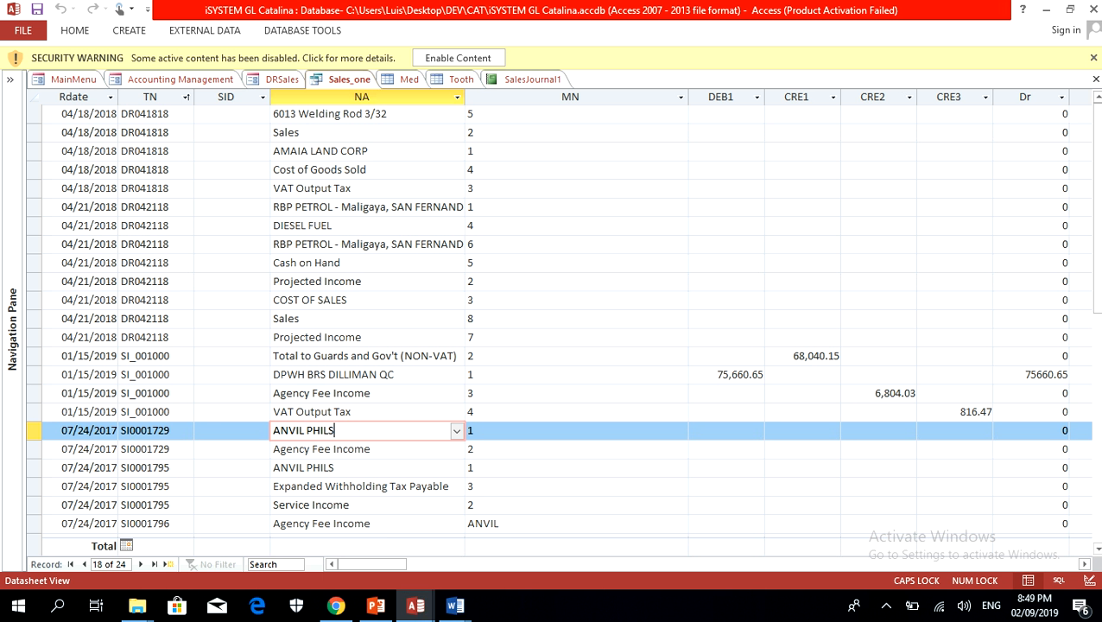
Step: Duplicate the four SI_001000 records dated 01/15/2019 by copying them and pasting them as new records at the end of Sales_one
left_click_drag(34, 356, 33, 412)
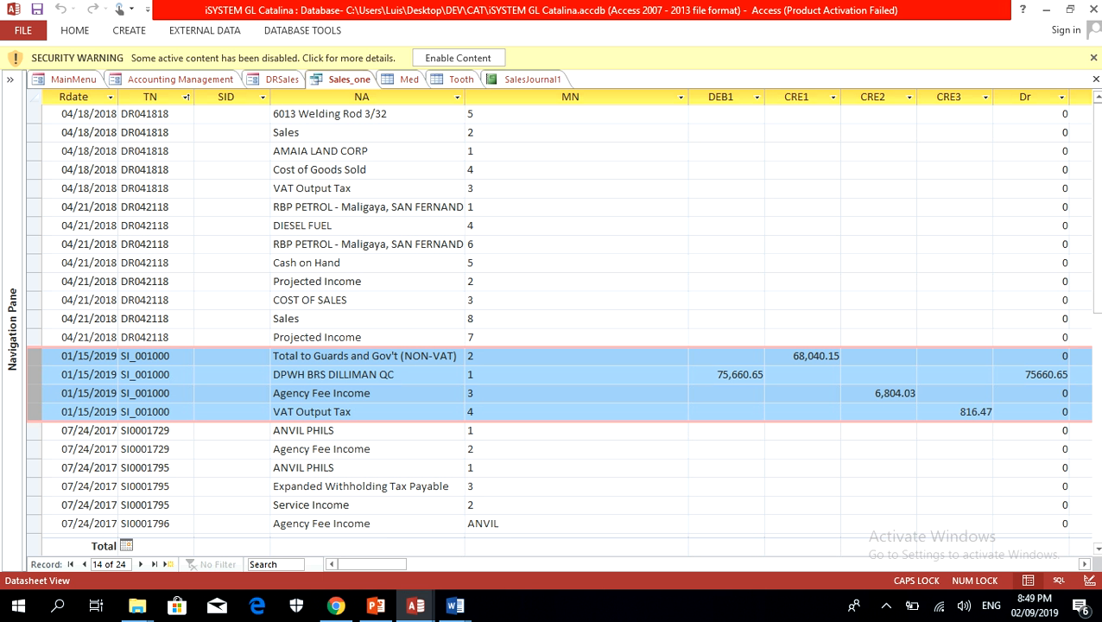
left_click_drag(34, 356, 34, 411)
right_click(34, 408)
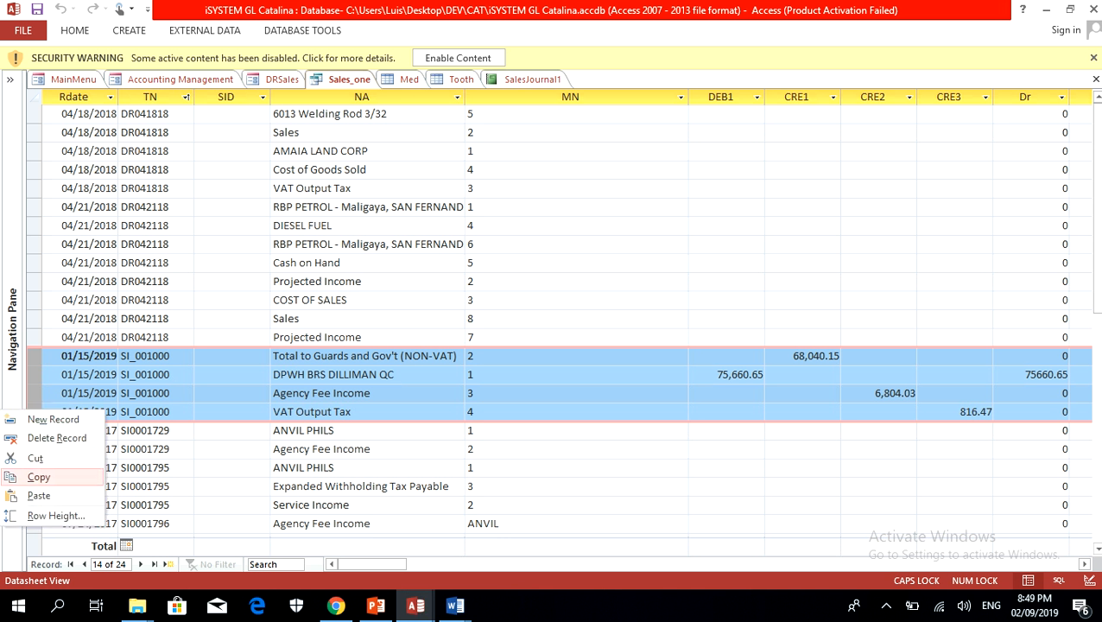
left_click(37, 476)
scroll(553, 328, "down", 2)
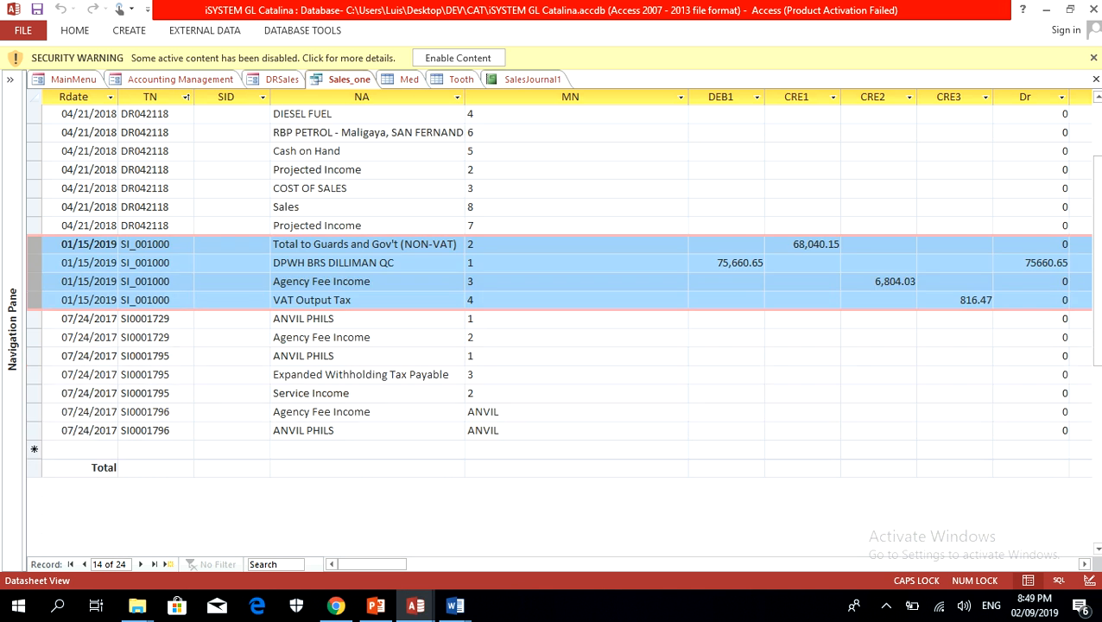
left_click(34, 449)
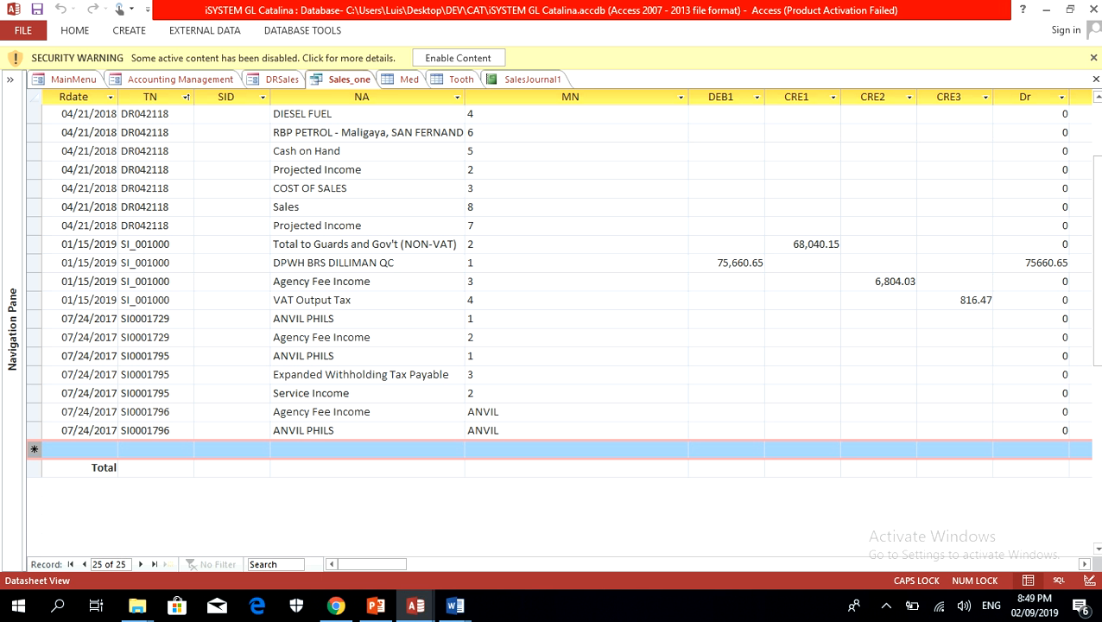
right_click(33, 449)
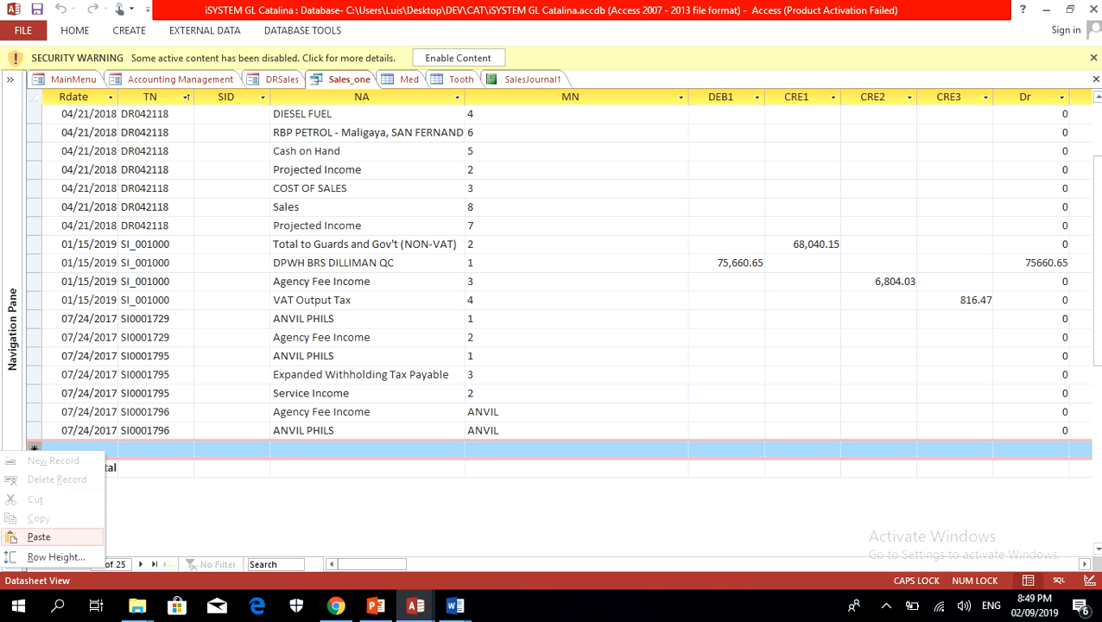
left_click(39, 536)
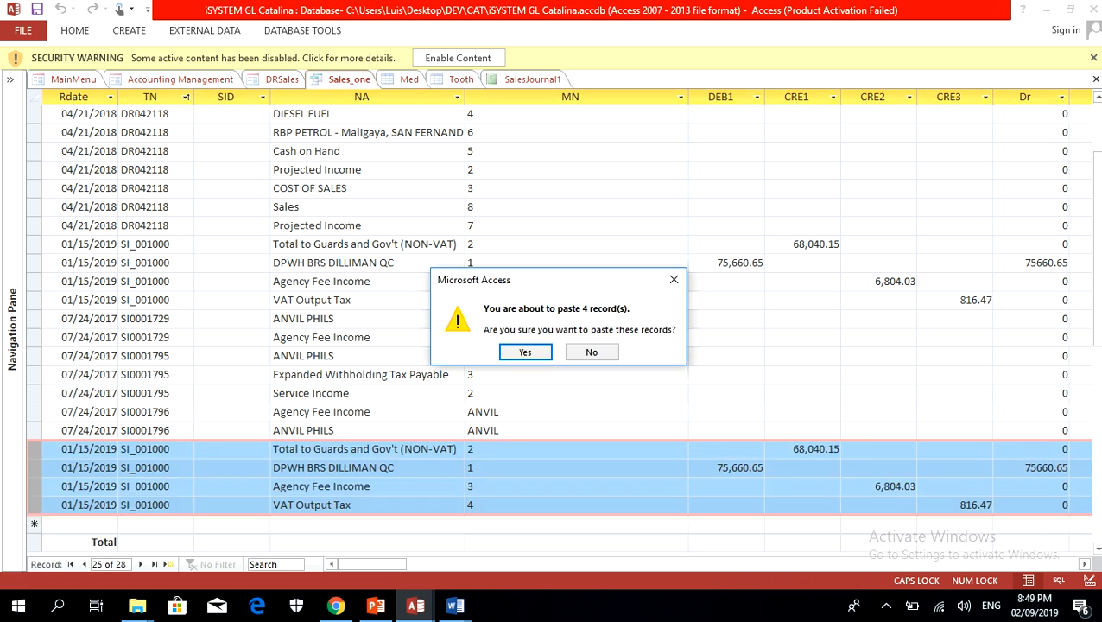
left_click(525, 352)
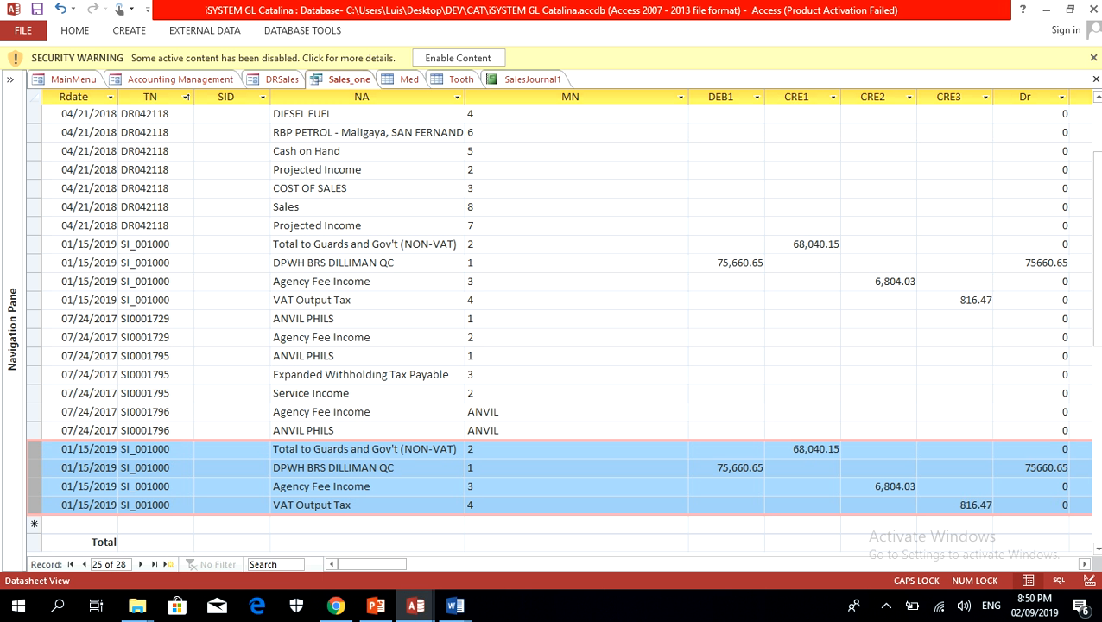
Step: Change the Rdate of the duplicated Total to Guards and Gov't (NON-VAT) record to 01/01/2019, and set it back to 01/15/2019
left_click(61, 450)
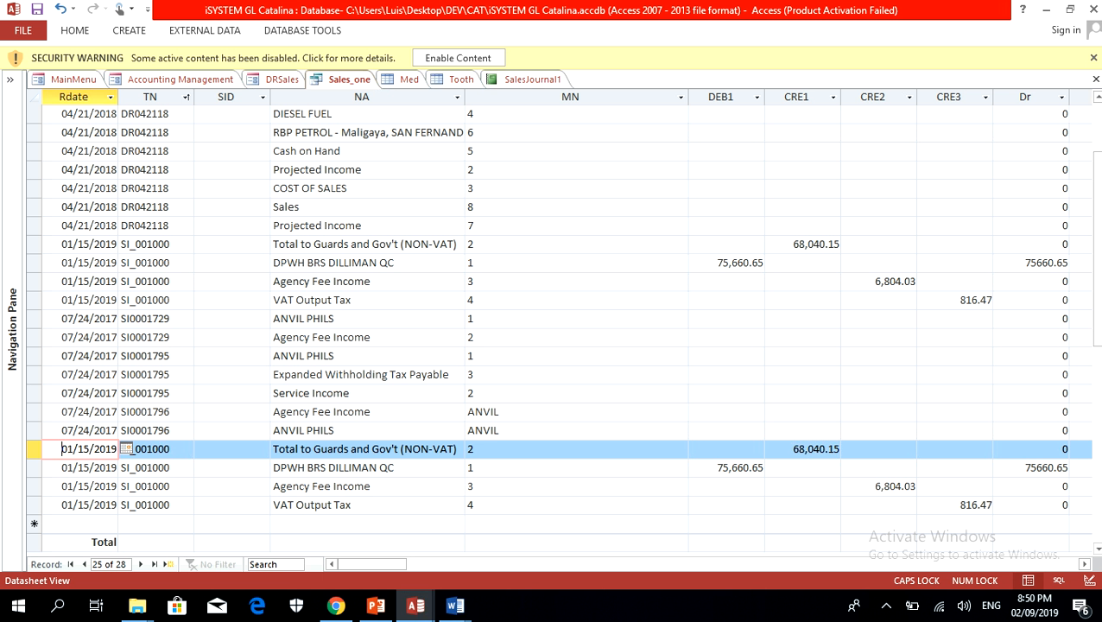
left_click_drag(46, 449, 59, 505)
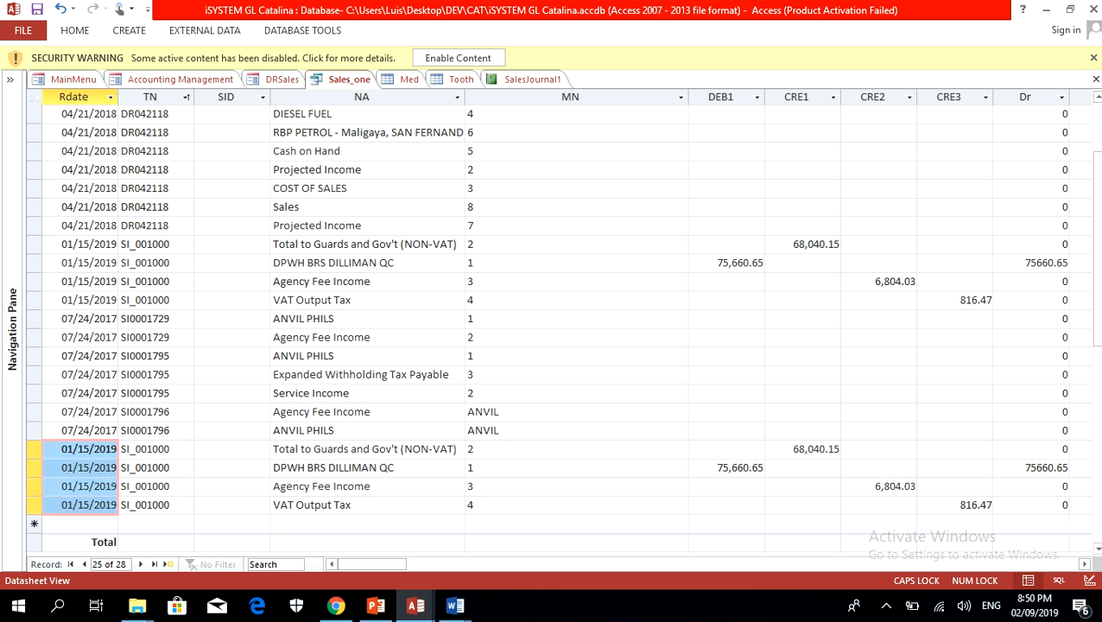
left_click(123, 449)
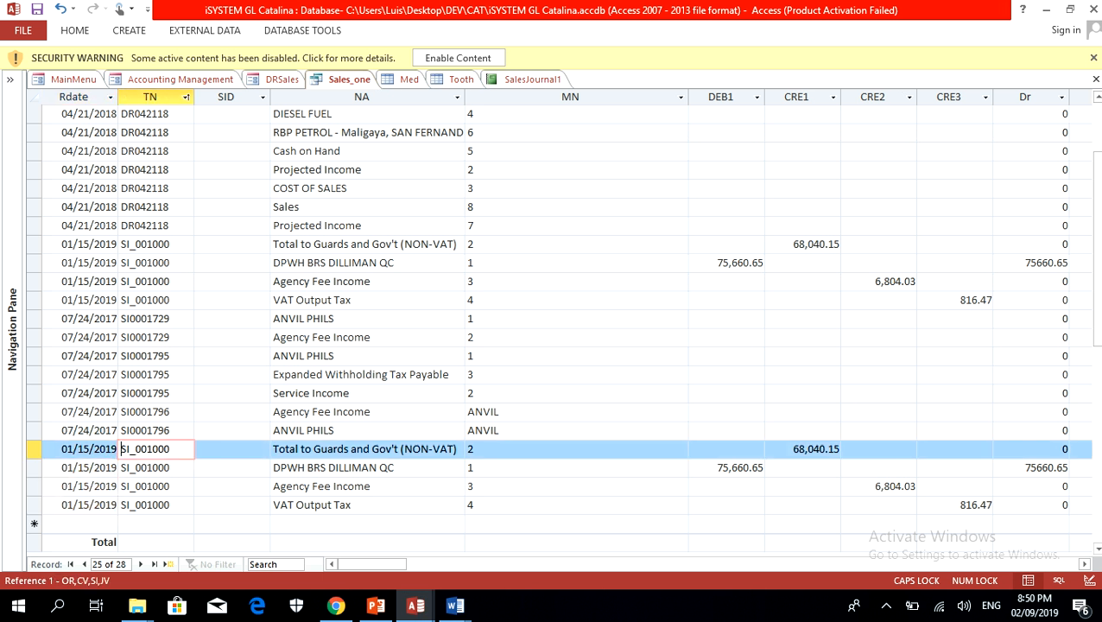
left_click(112, 449)
left_click(125, 449)
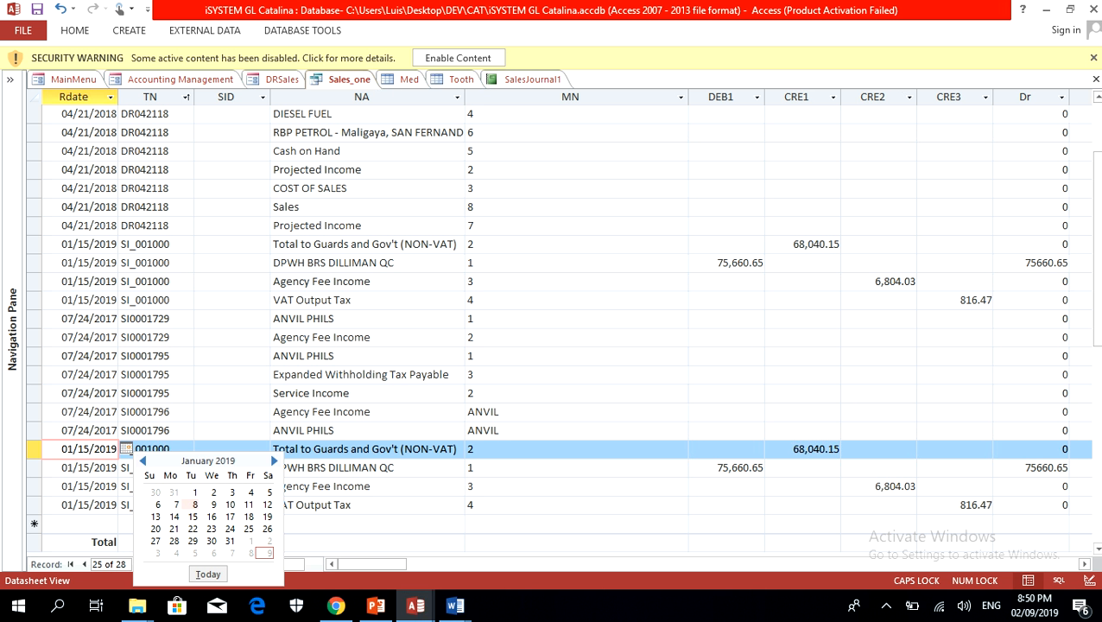
left_click(194, 491)
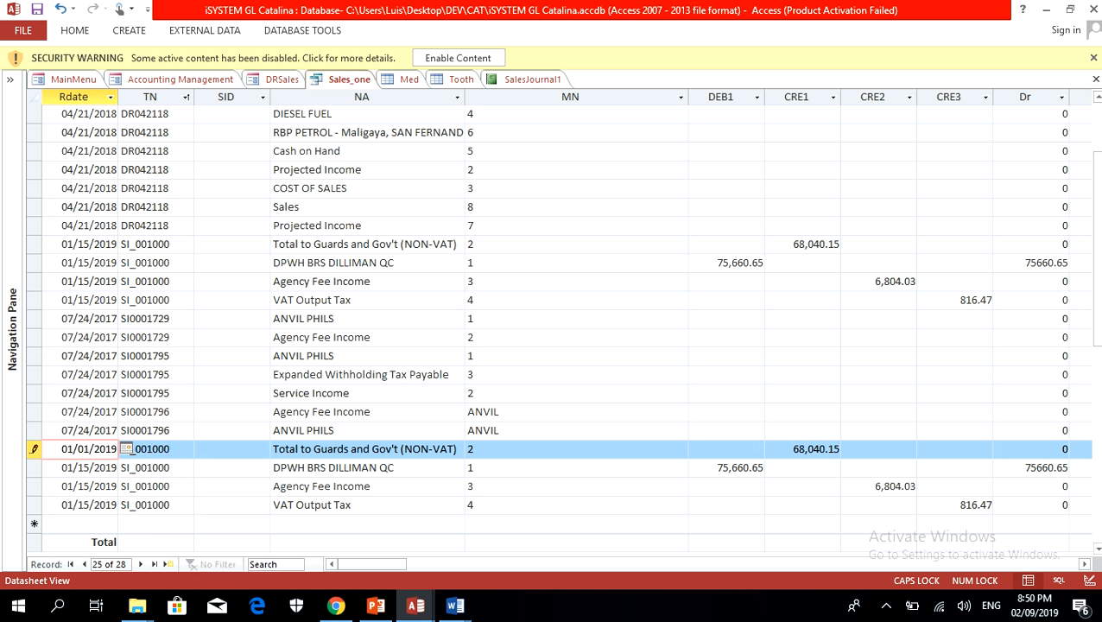
left_click(127, 450)
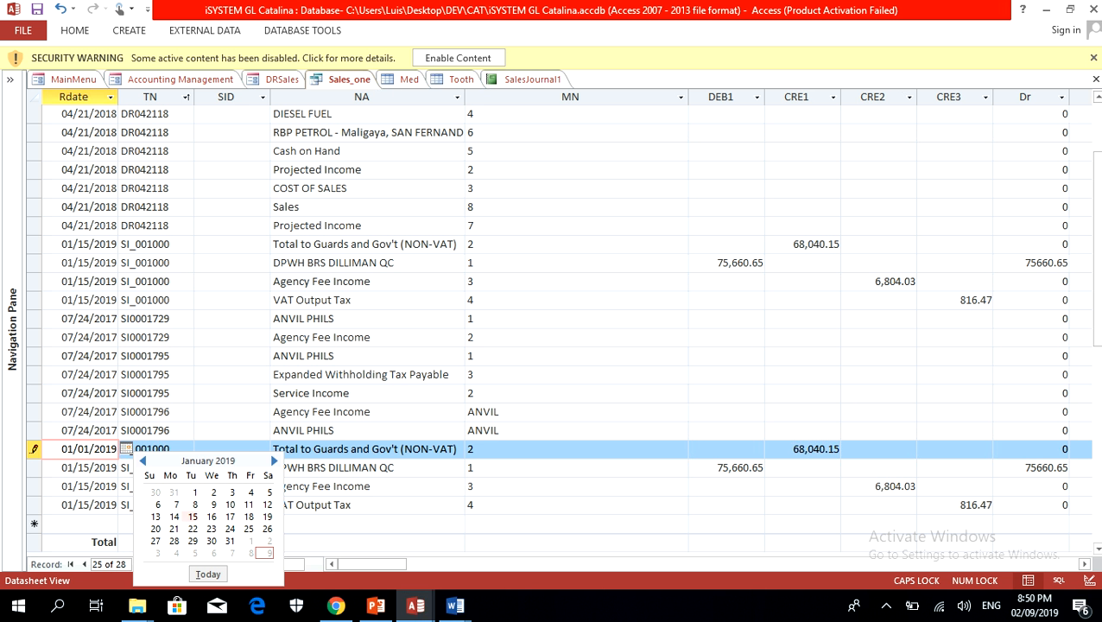
left_click(193, 516)
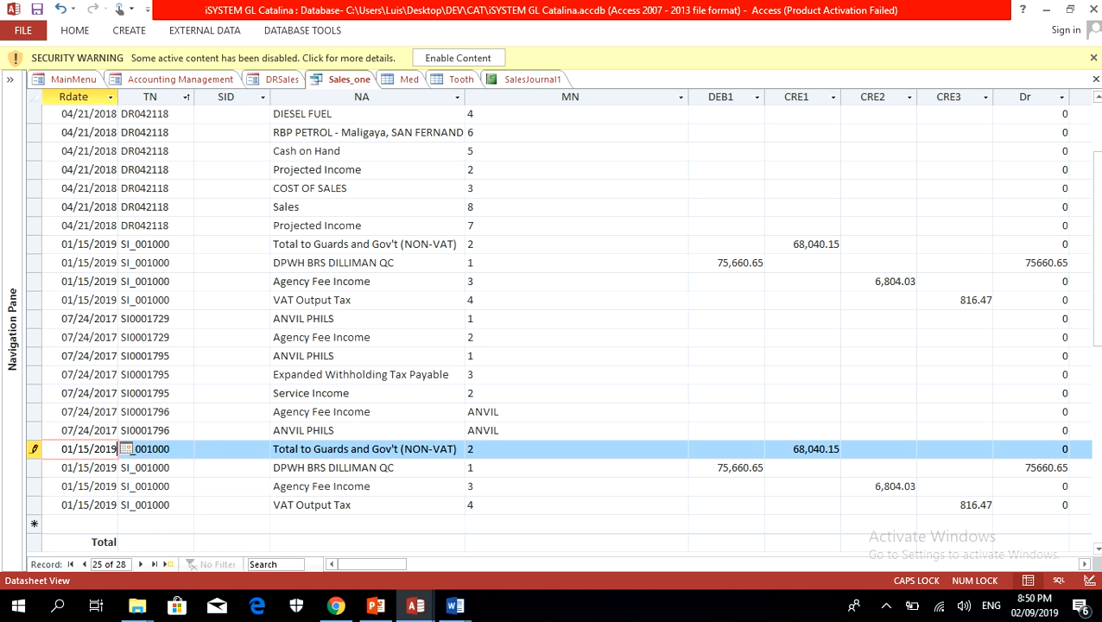
Step: Change the TN of the four duplicated records at the end of Sales_one to SI_001009
left_click(176, 450)
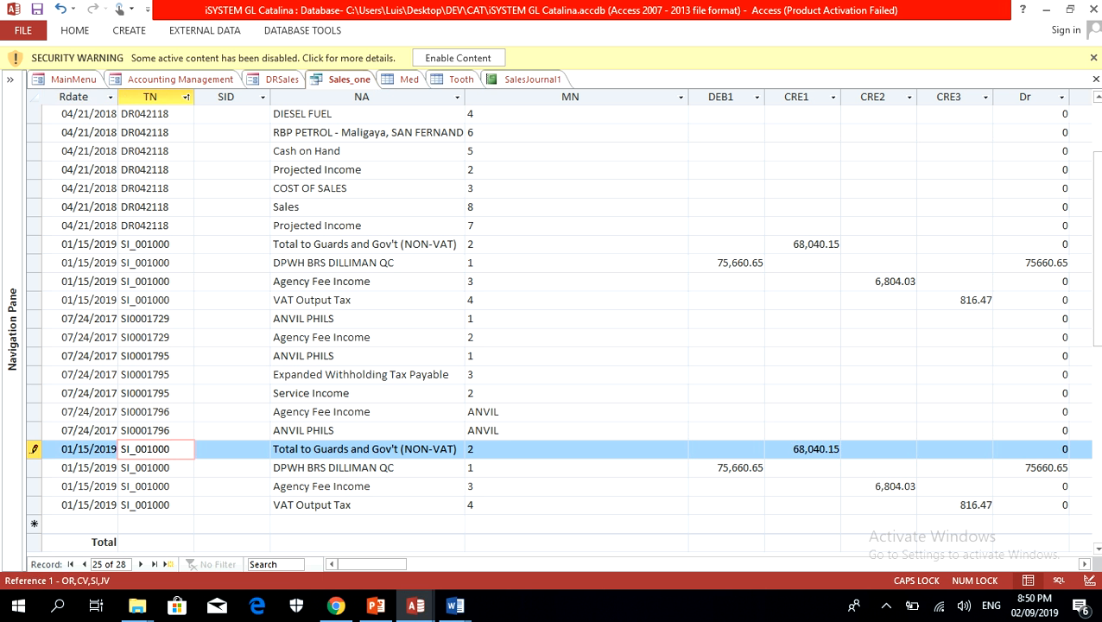
key("BackSpace")
left_click(170, 467)
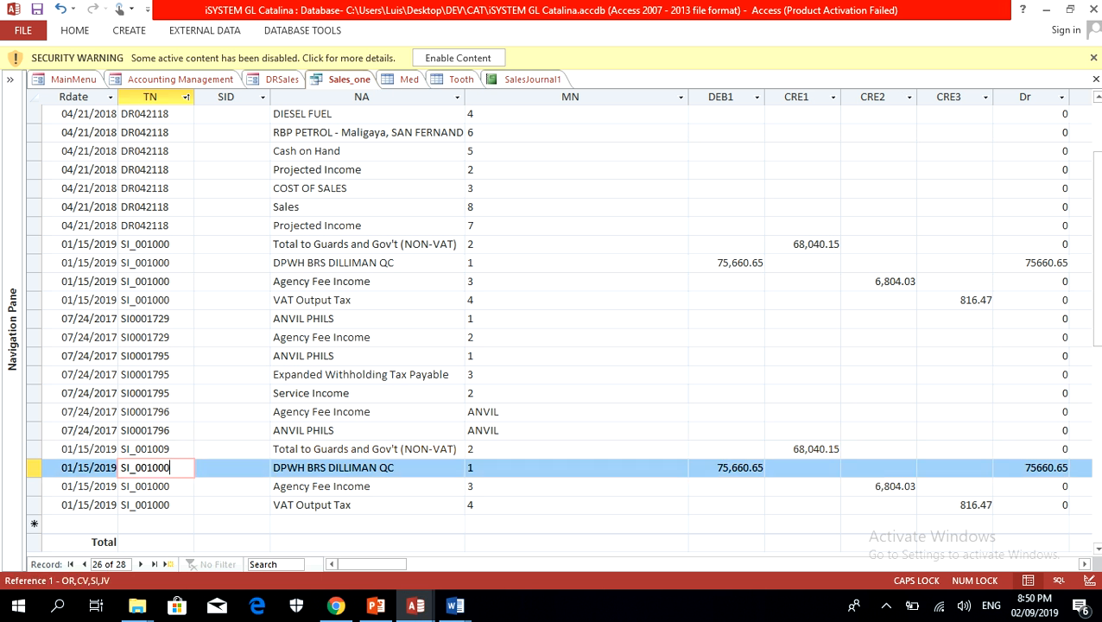
key("BackSpace")
type("9")
key("Down")
key("Up")
key("ctrl+c")
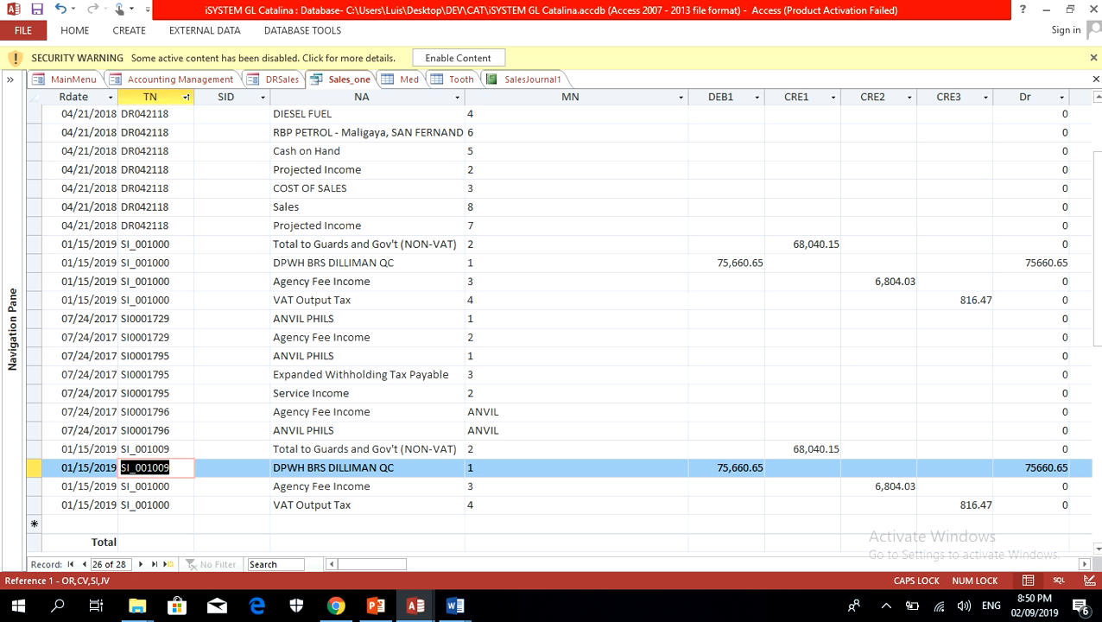
key("Down")
key("ctrl+v")
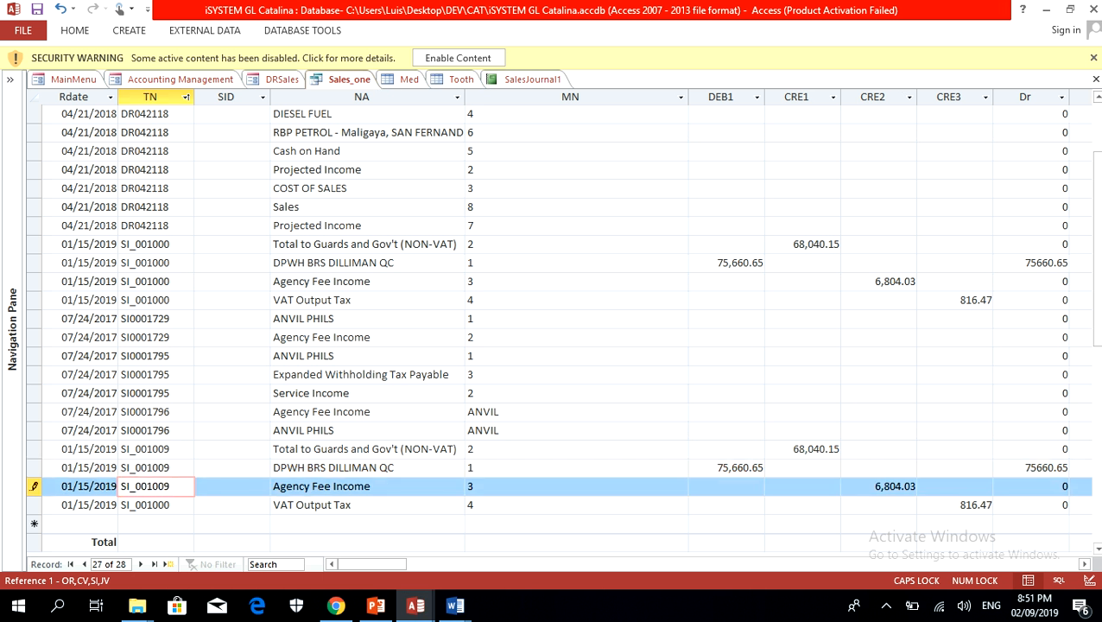
key("Down")
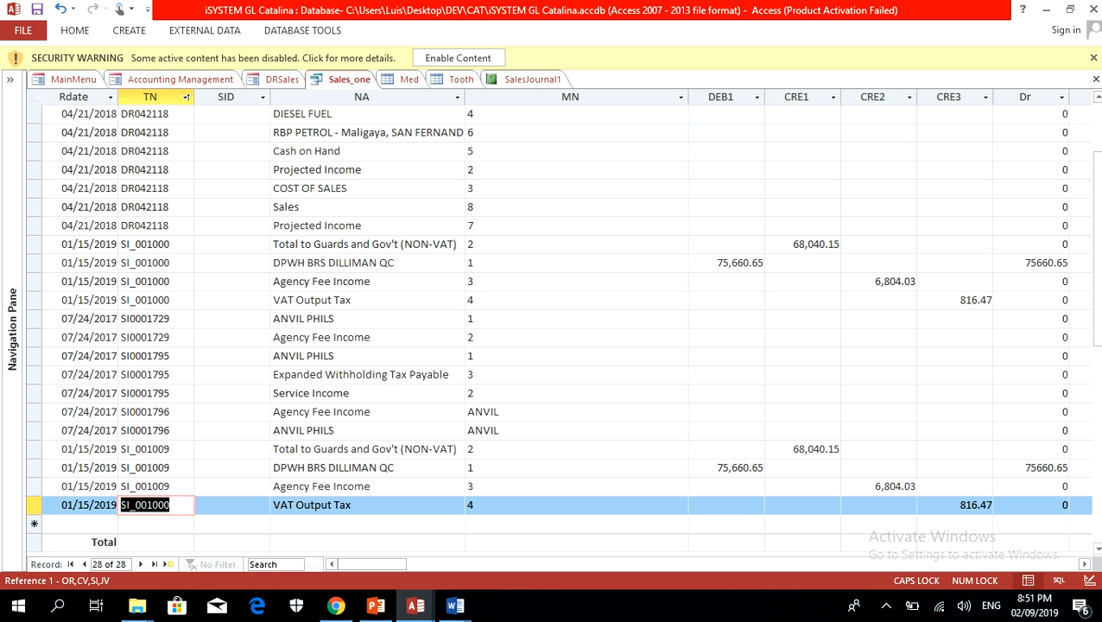
key("ctrl+v")
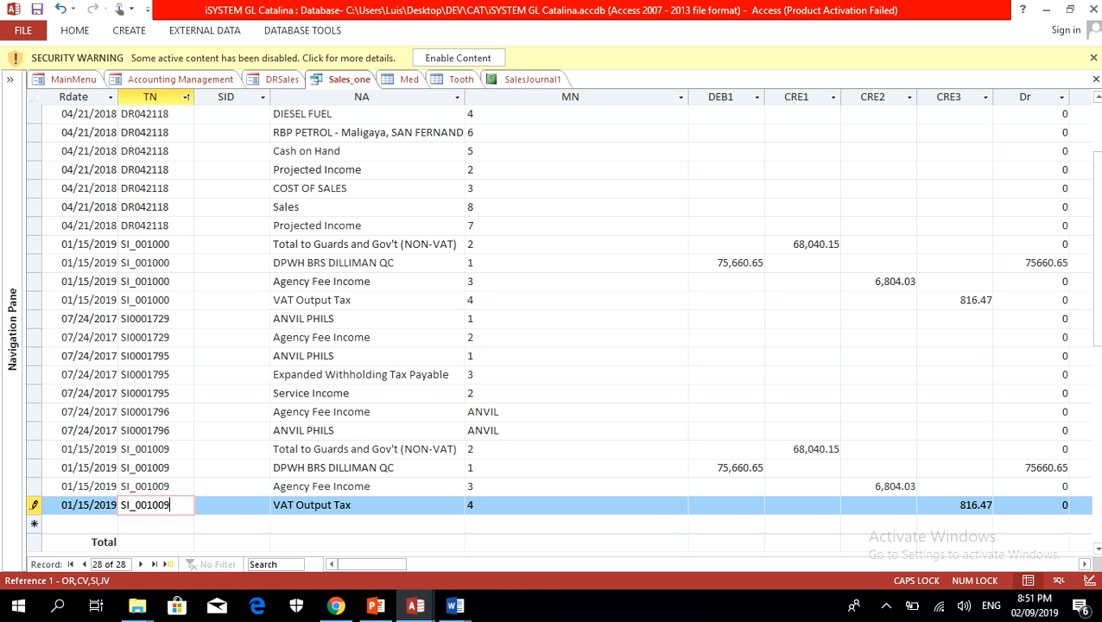
Step: Switch to iDPWH_B_PS(New) and copy the TotBil amount 159,047.85 from the 00ClearFirstPay Query Query datasheet
left_click(722, 467)
left_click(690, 468)
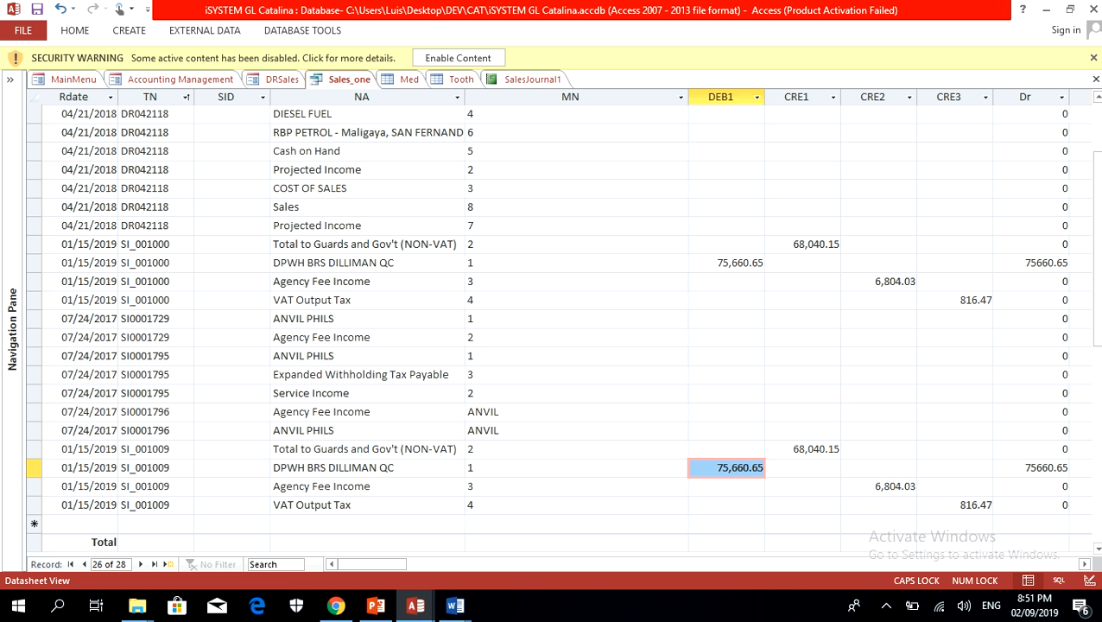
mouse_move(416, 605)
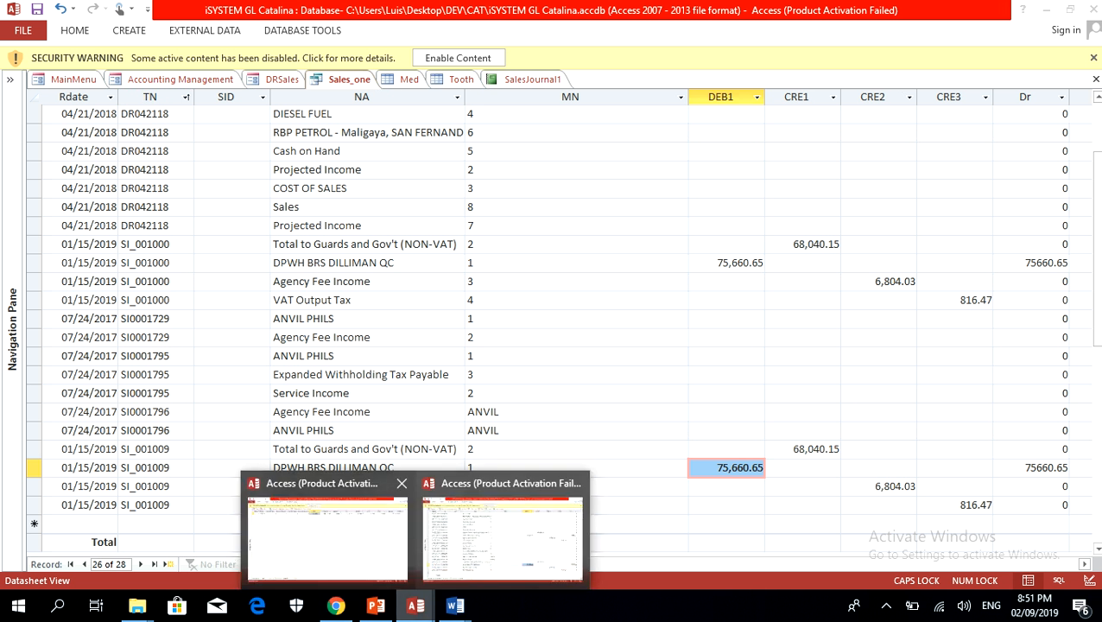
left_click(327, 531)
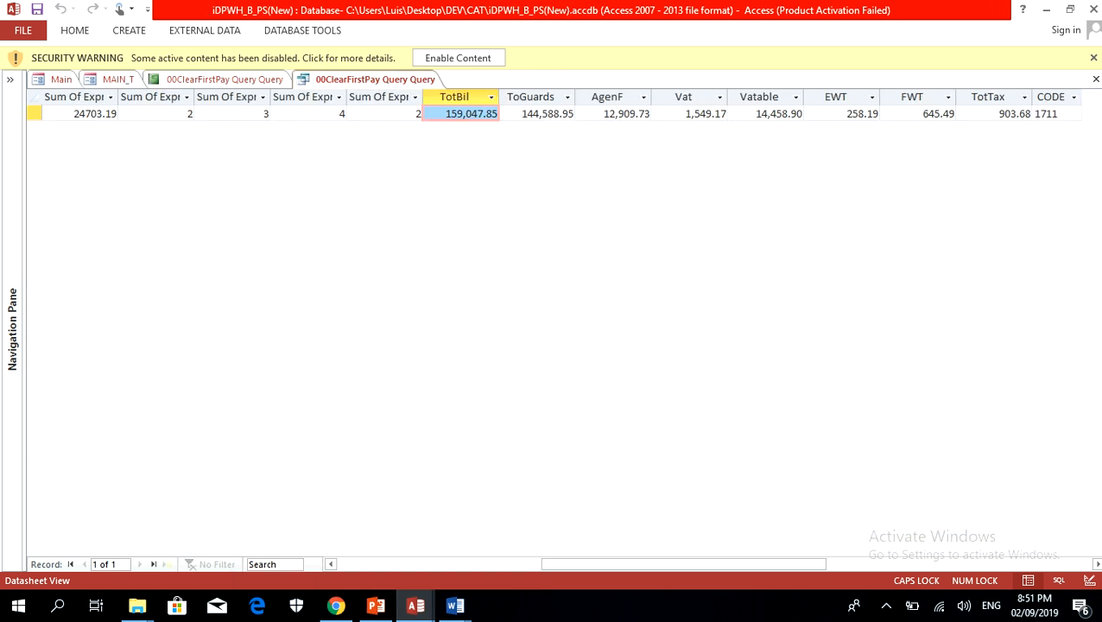
left_click(455, 97)
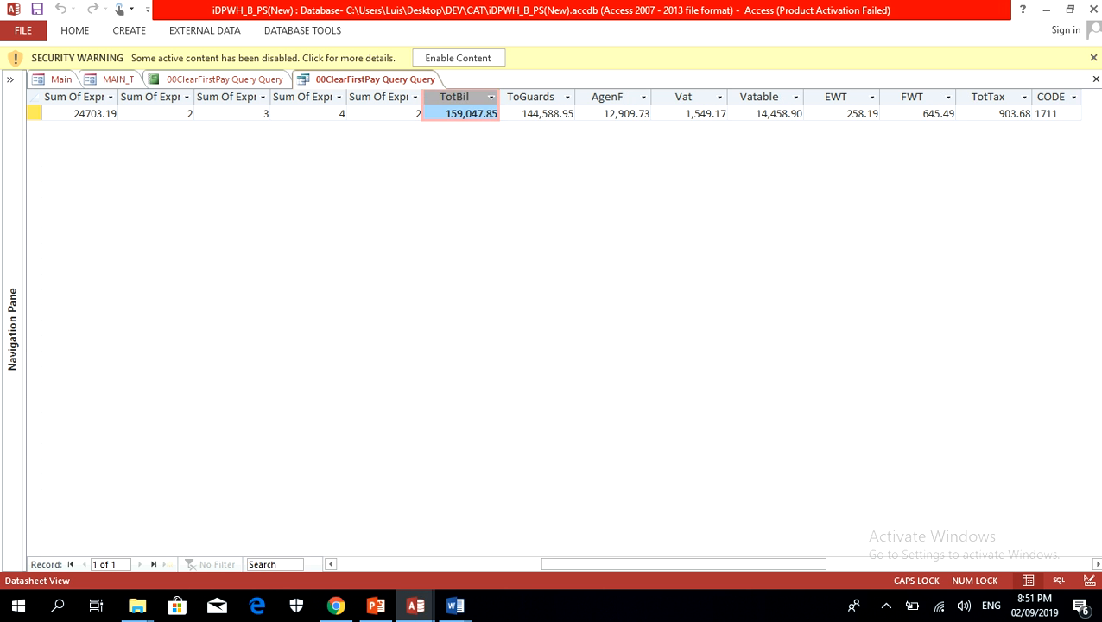
left_click_drag(445, 113, 1054, 113)
left_click(426, 114)
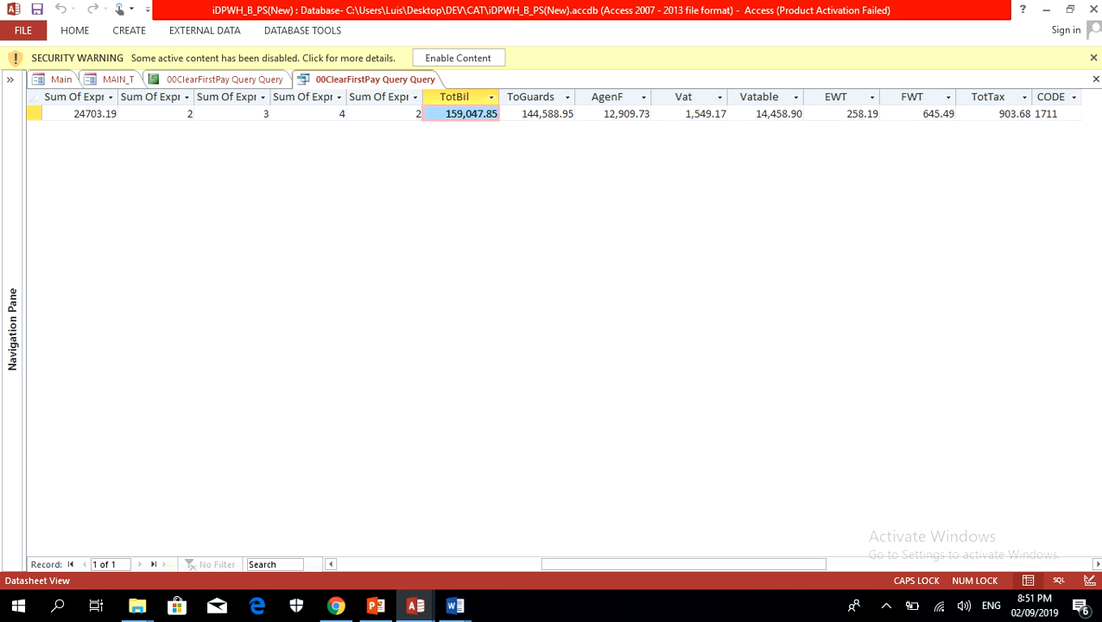
left_click(74, 30)
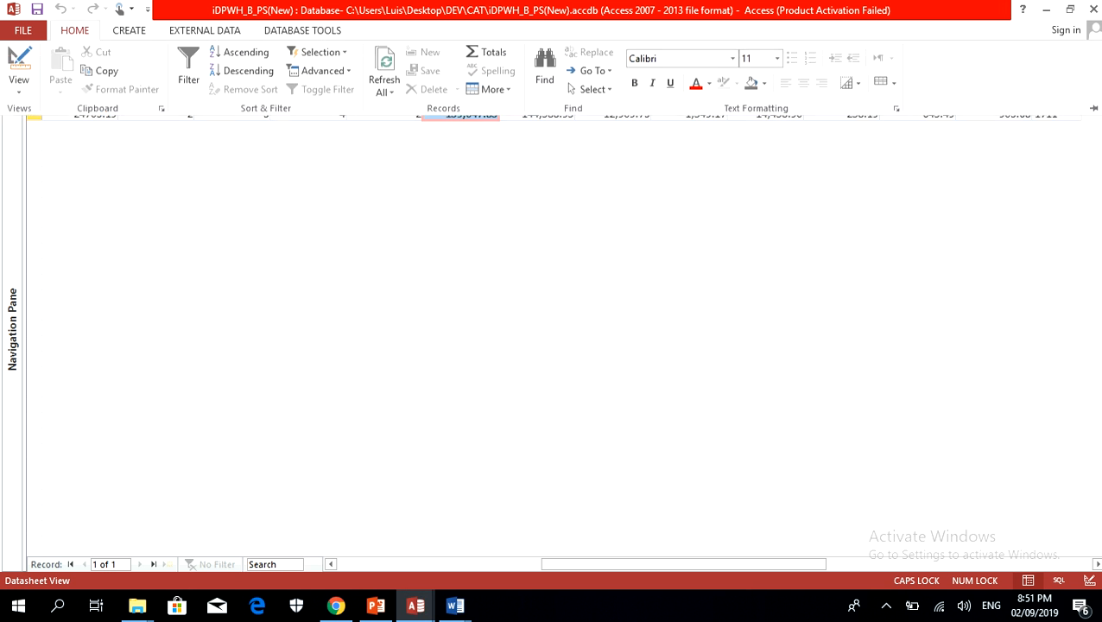
left_click(101, 71)
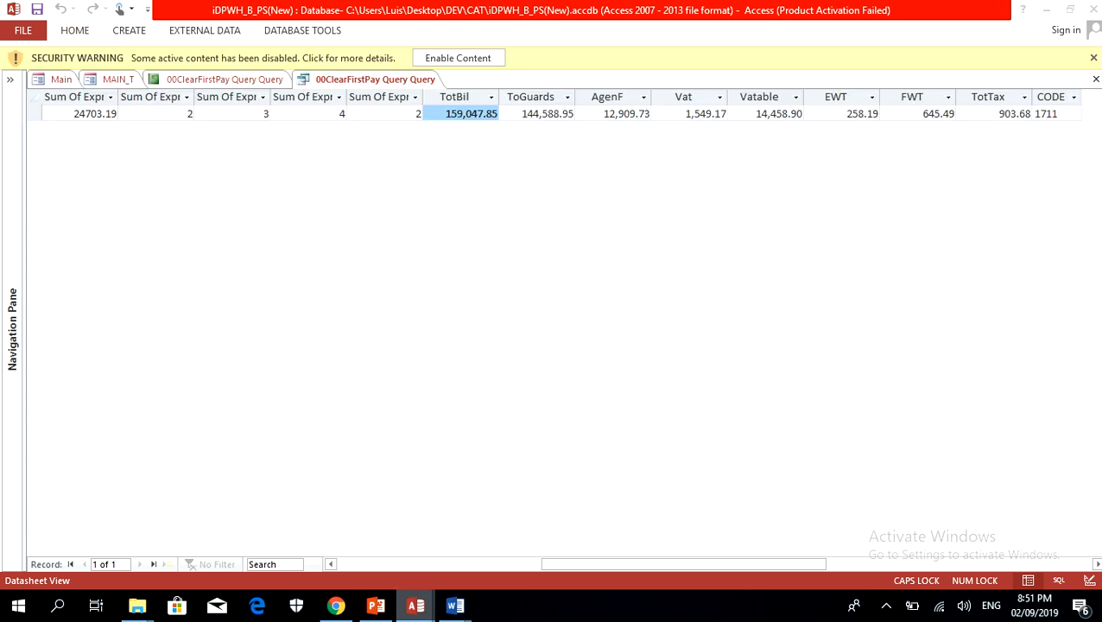
Step: Switch back to iSYSTEM GL Catalina and paste 159,047.85 as the DEB1 amount of the SI_001009 DPWH BRS DILLIMAN QC record
mouse_move(415, 605)
left_click(499, 529)
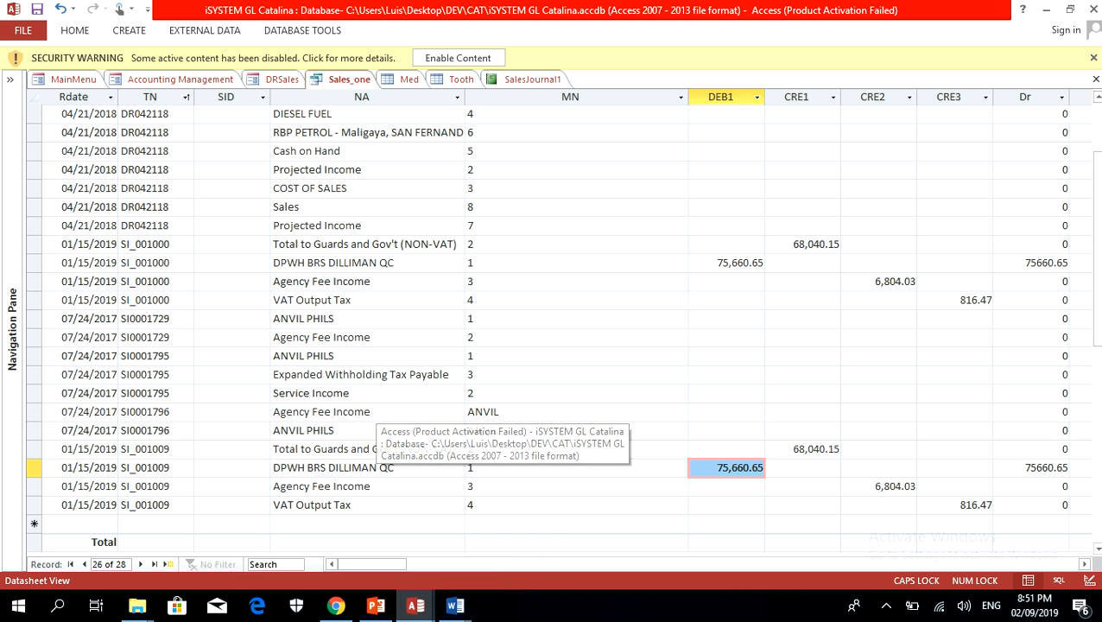
key("ctrl+v")
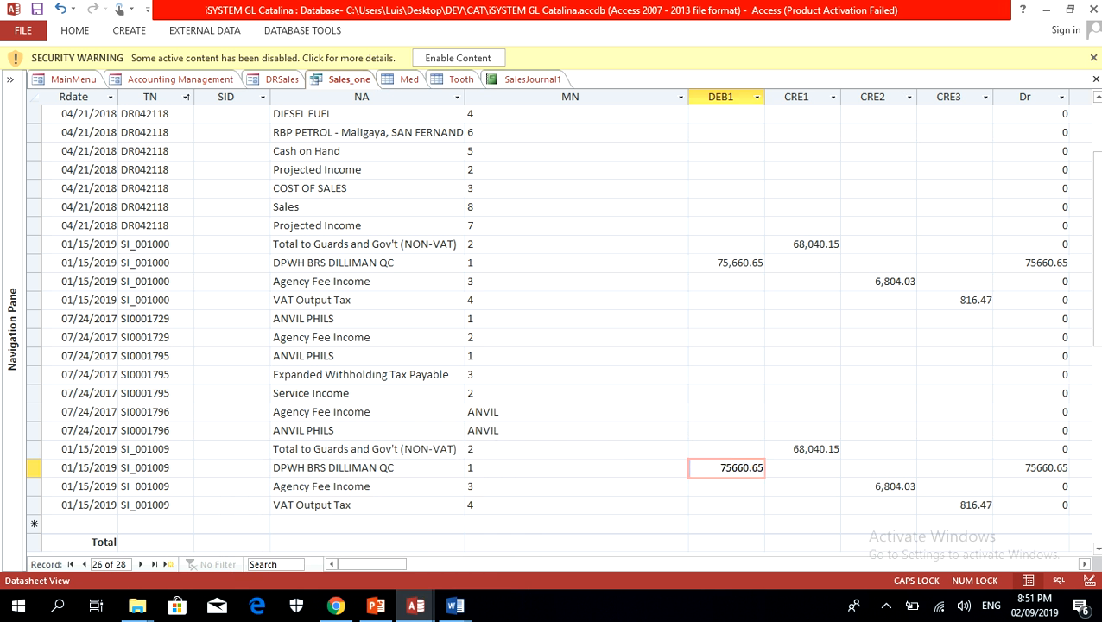
key("Up")
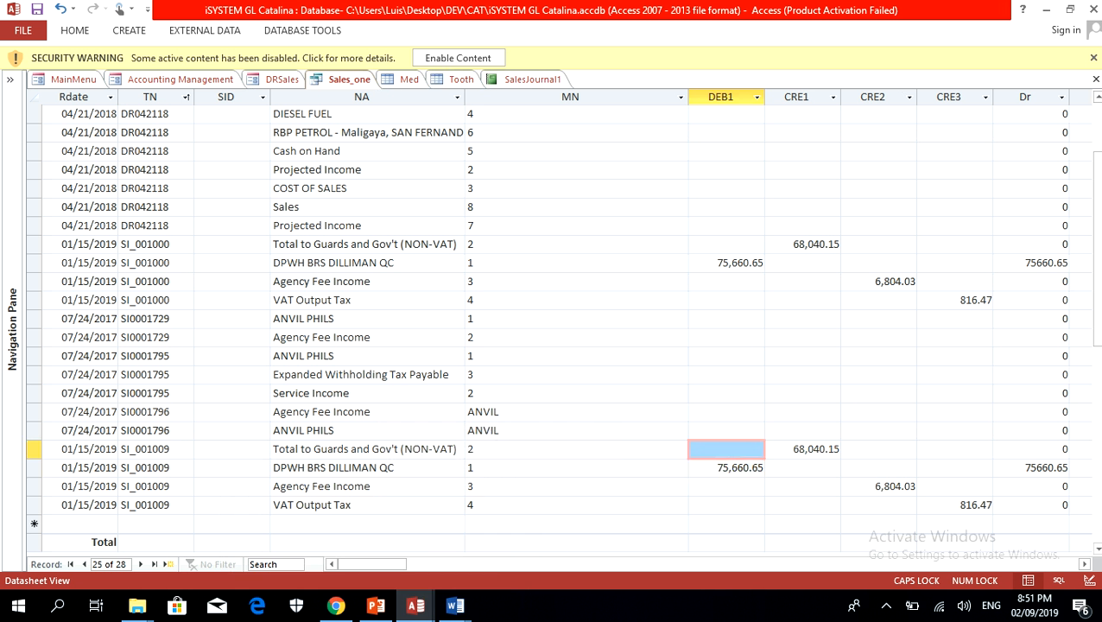
key("Down")
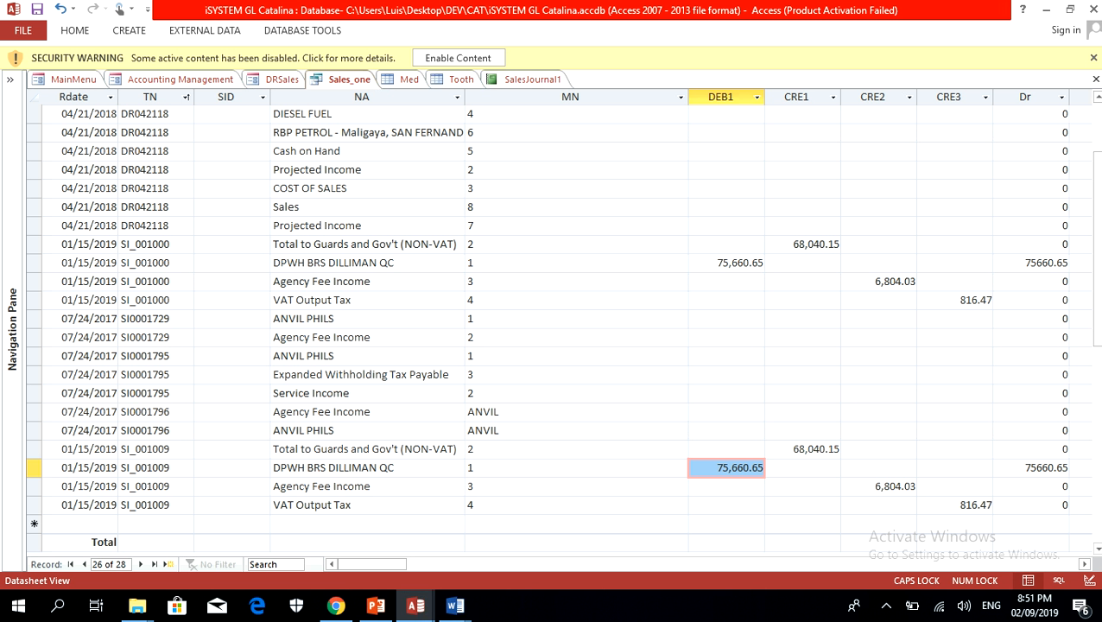
key("ctrl+v")
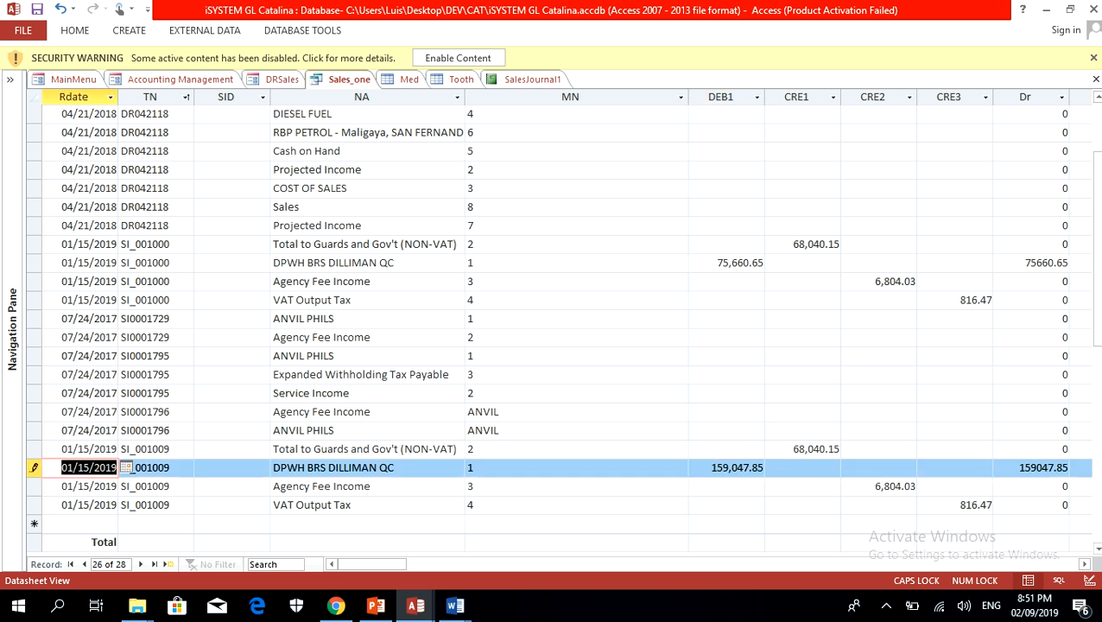
Step: Switch to iDPWH_B_PS(New) and copy the ToGuards amount 144,588.95 from the billing query
mouse_move(416, 606)
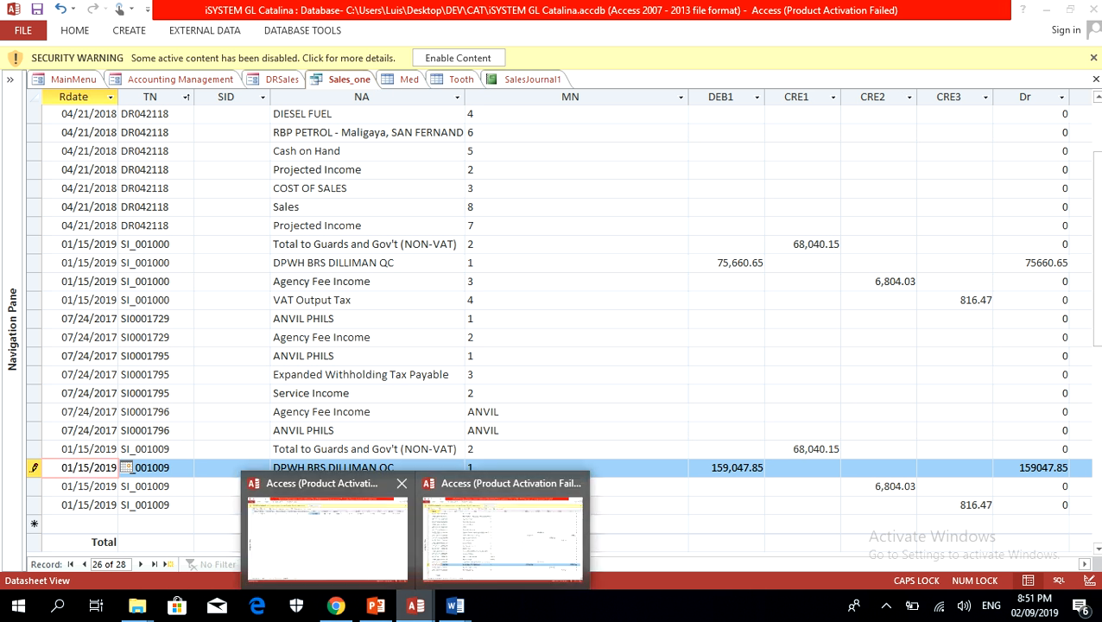
left_click(501, 529)
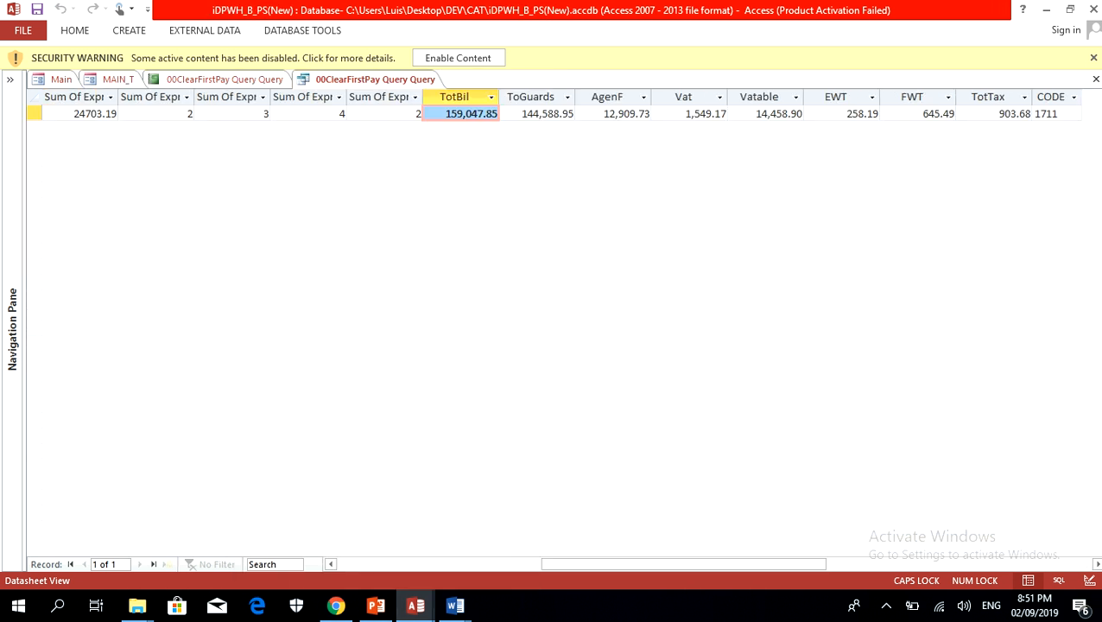
key("Right")
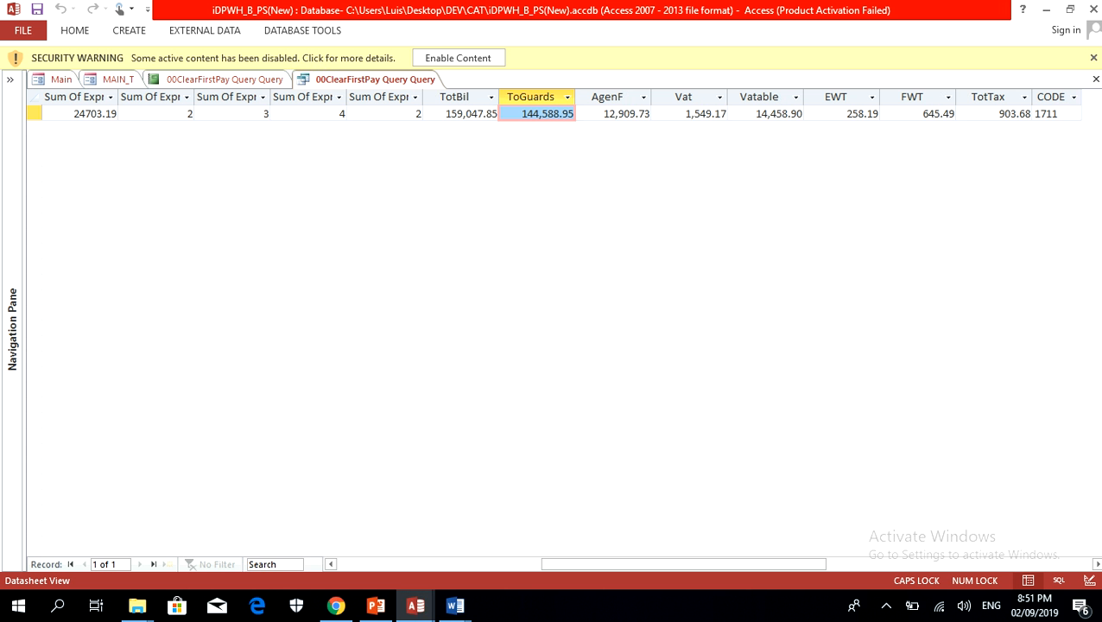
key("shift+F10")
key("Down")
key("Return")
Step: Return to iSYSTEM GL Catalina and paste 144,588.95 as the CRE1 amount of the SI_001009 Total to Guards and Gov't (NON-VAT) record
left_click(416, 605)
left_click(504, 531)
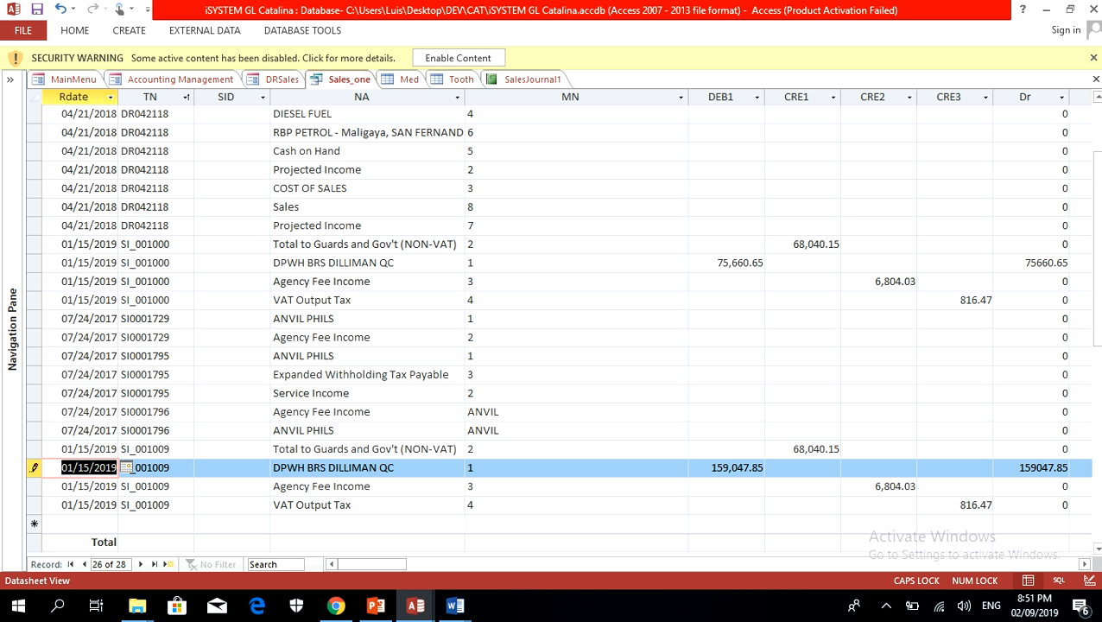
left_click(768, 450)
right_click(768, 446)
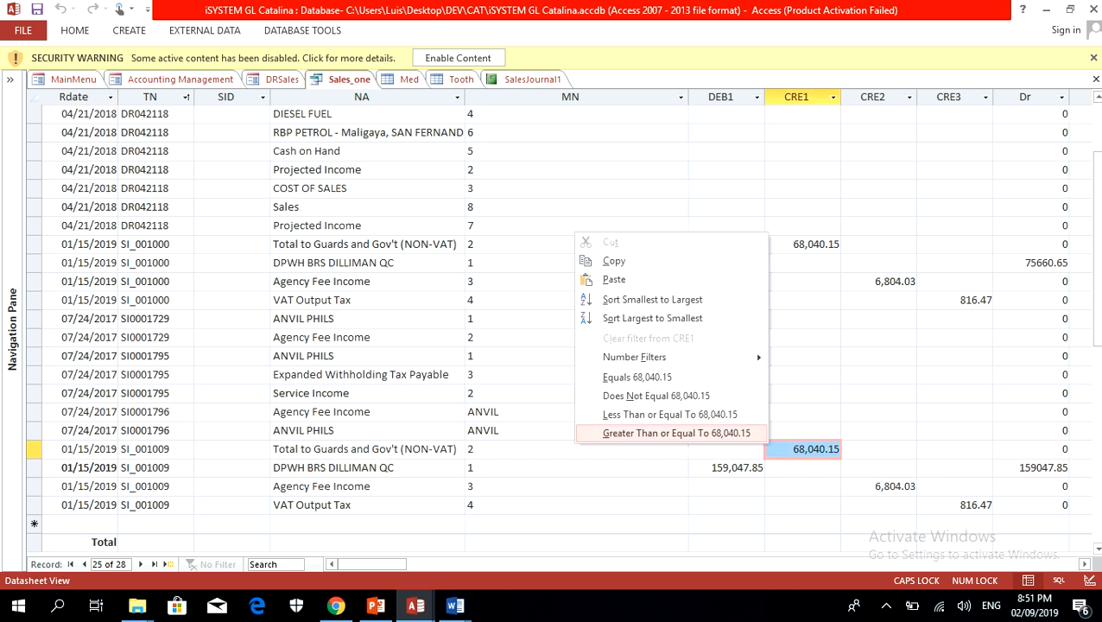
key("Return")
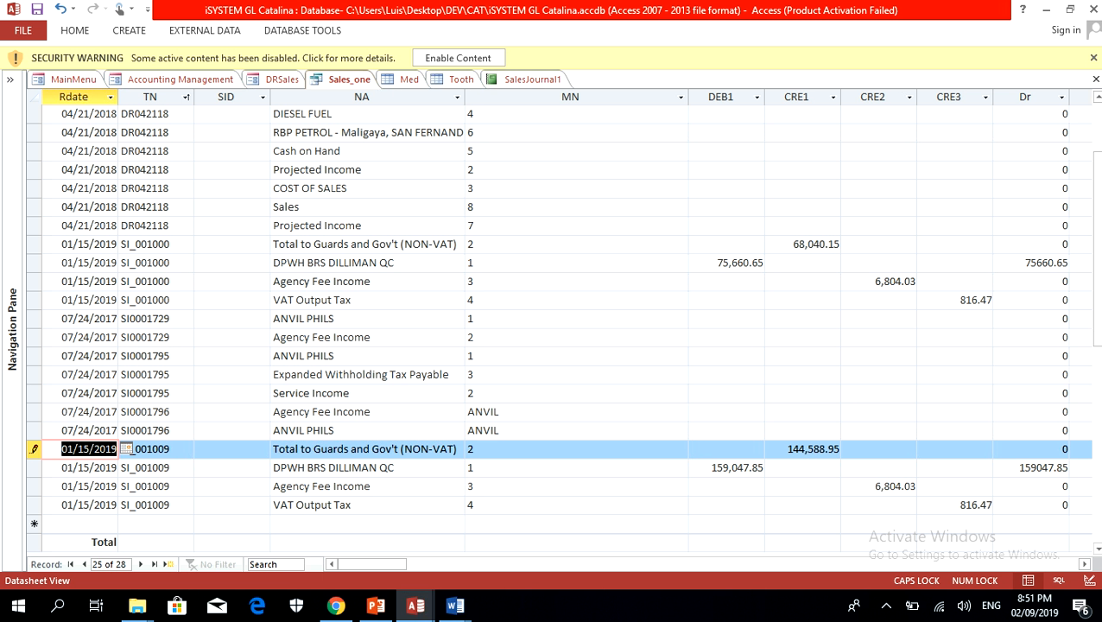
Step: Switch to iDPWH_B_PS(New) and copy the AgenF amount 12,909.73 from the billing query
left_click(416, 605)
left_click(326, 536)
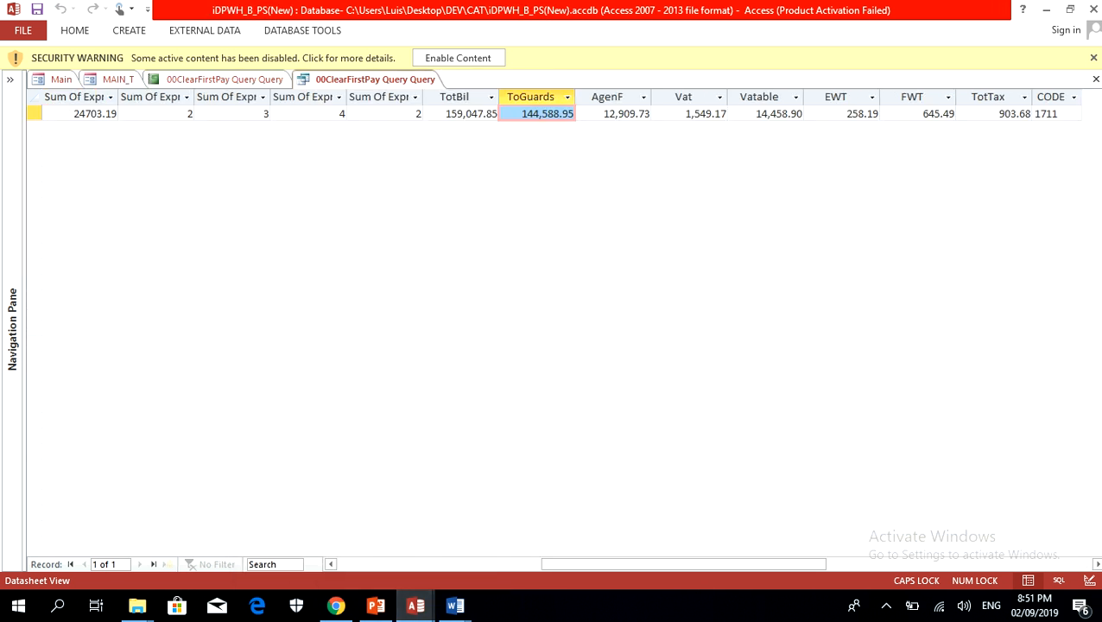
left_click(578, 113)
right_click(580, 113)
left_click(425, 142)
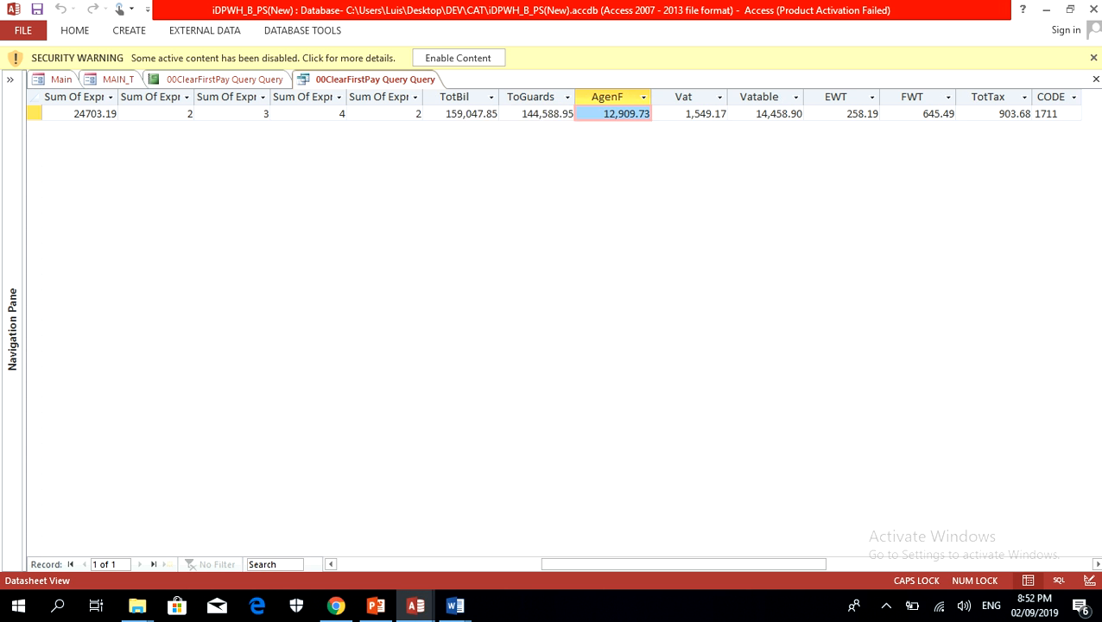
Step: Return to iSYSTEM GL Catalina and paste 12,909.73 as the CRE2 amount of the SI_001009 Agency Fee Income record
mouse_move(416, 606)
left_click(504, 531)
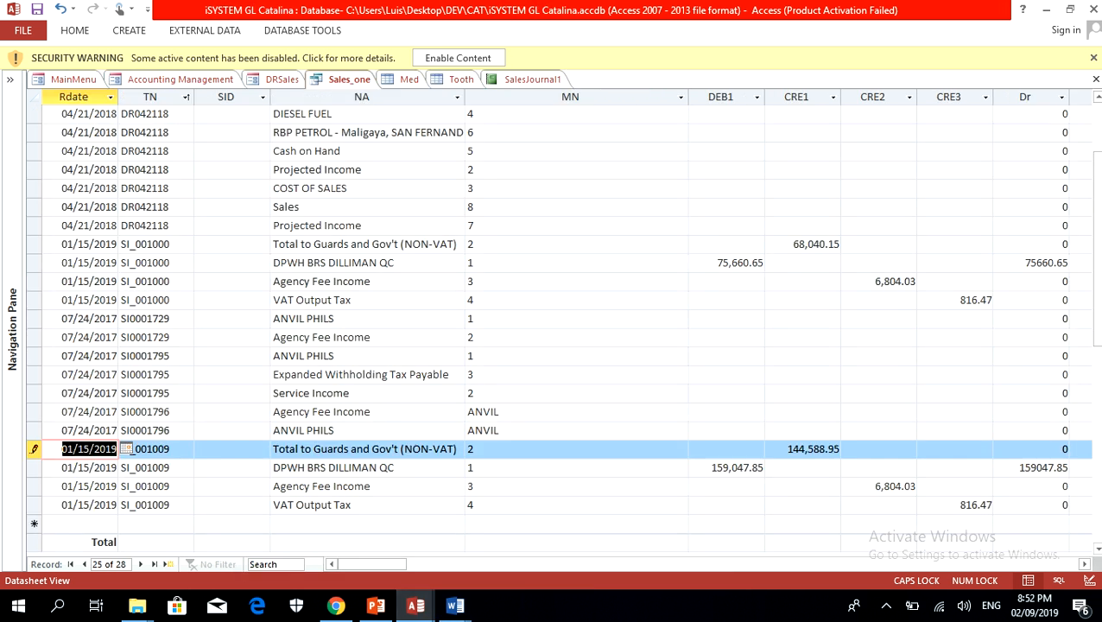
left_click(843, 482)
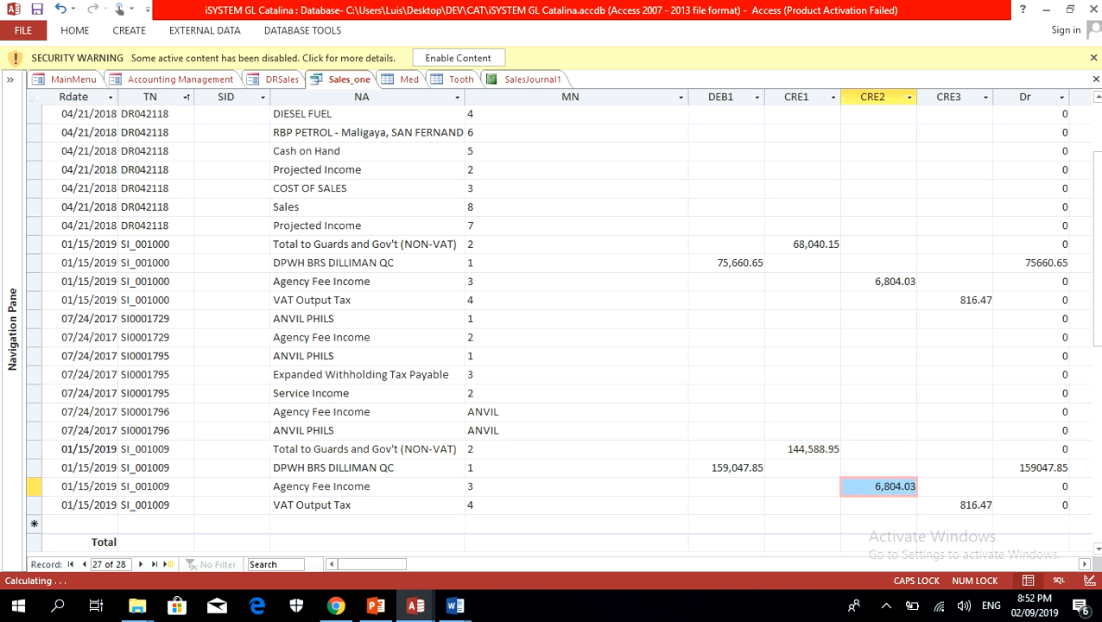
right_click(843, 482)
left_click(692, 314)
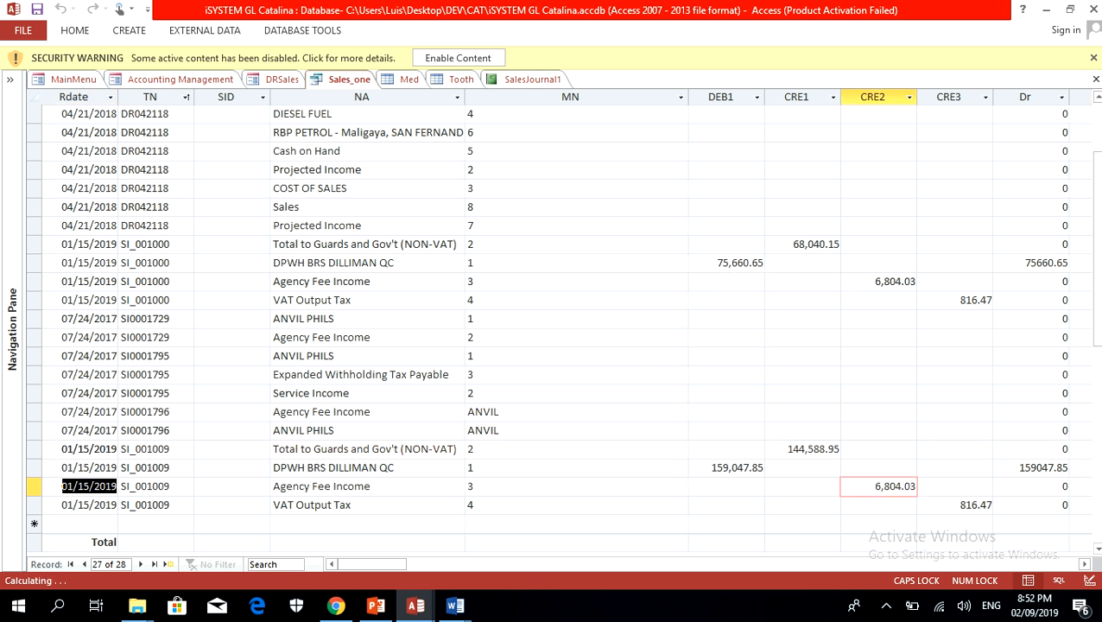
Step: Switch to iDPWH_B_PS(New) and copy the Vat amount 1,549.17 from the billing query
left_click(416, 606)
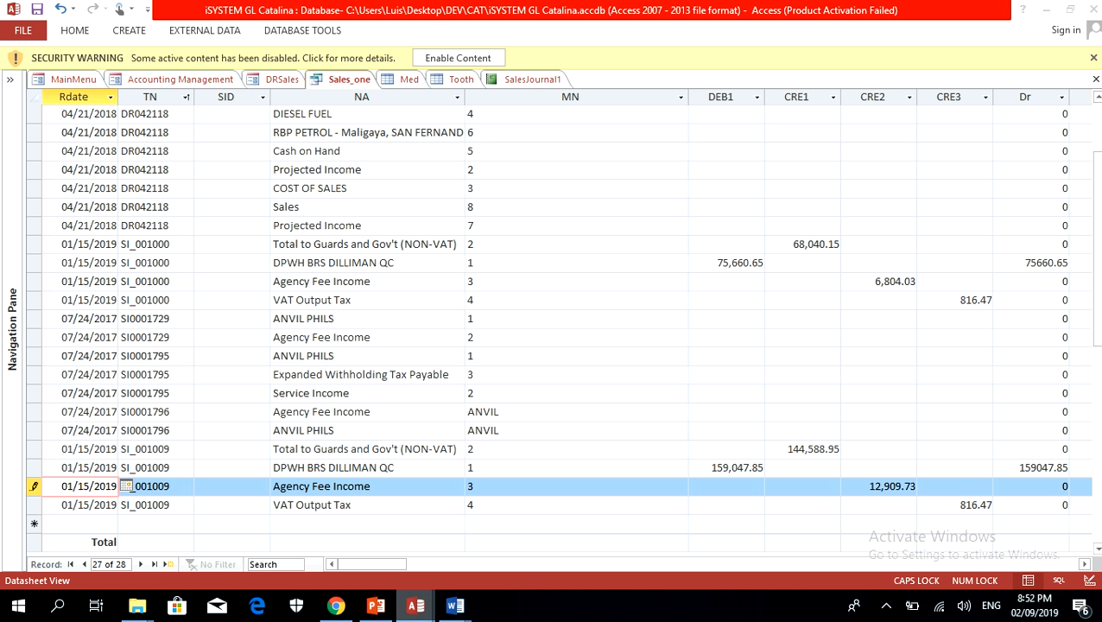
left_click(326, 531)
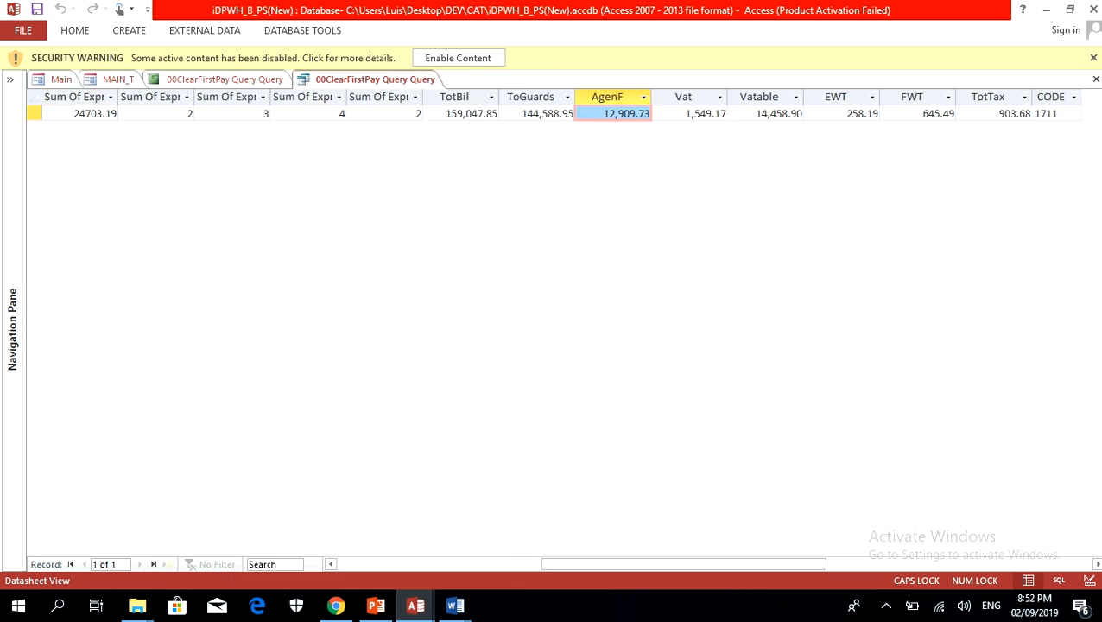
left_click(657, 114)
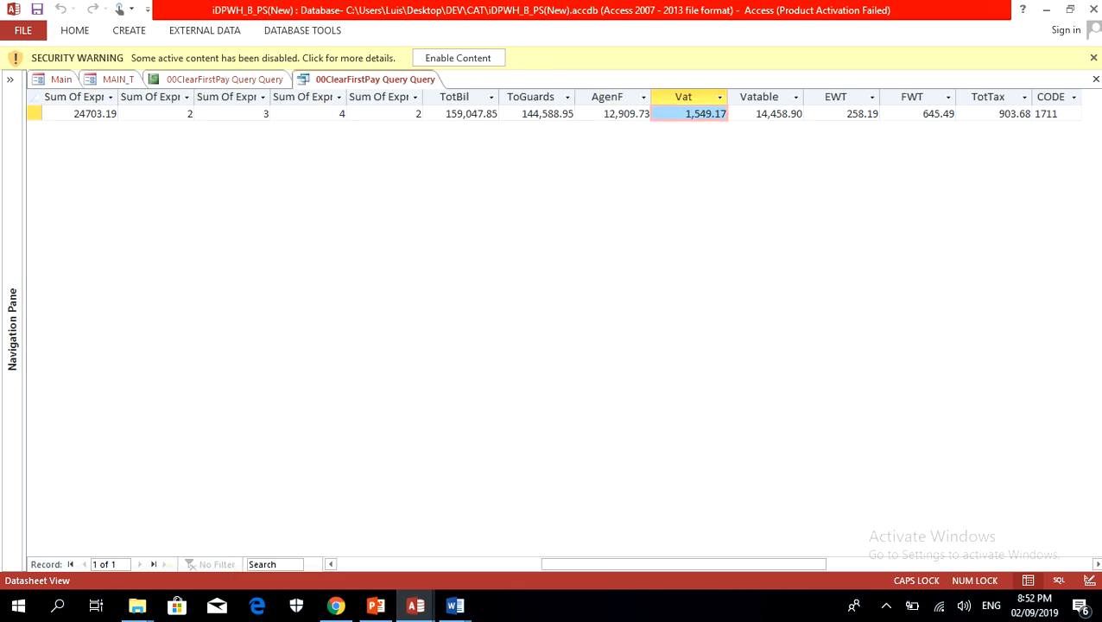
right_click(658, 112)
left_click(510, 137)
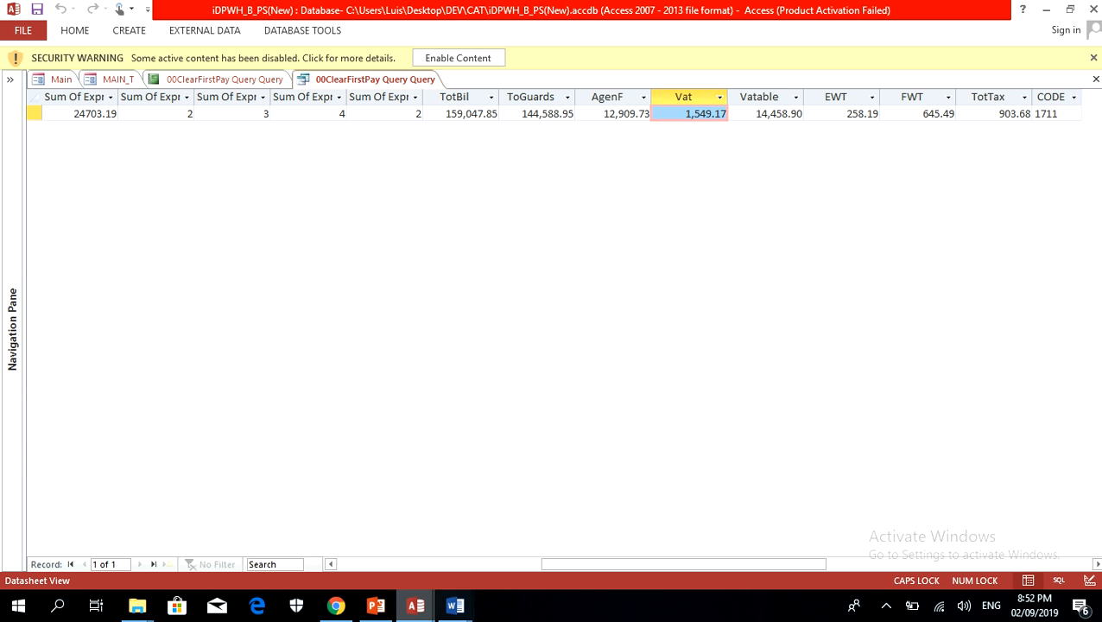
Step: Return to iSYSTEM GL Catalina and paste 1,549.17 as the CRE3 amount of the SI_001009 VAT Output Tax record
mouse_move(415, 605)
left_click(325, 528)
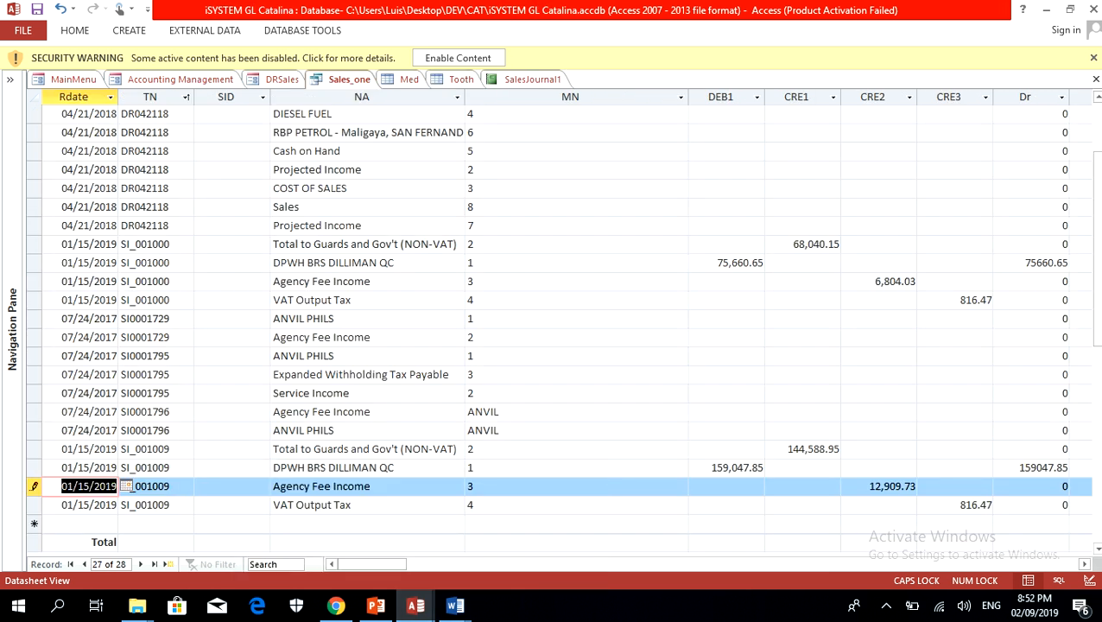
left_click(844, 486)
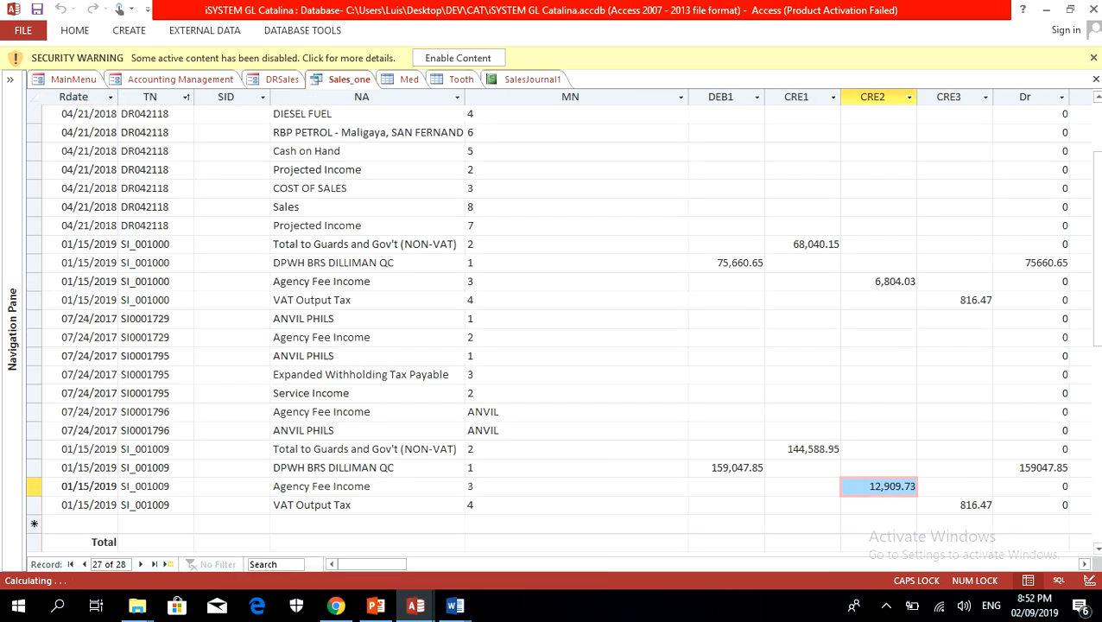
right_click(844, 483)
left_click(921, 505)
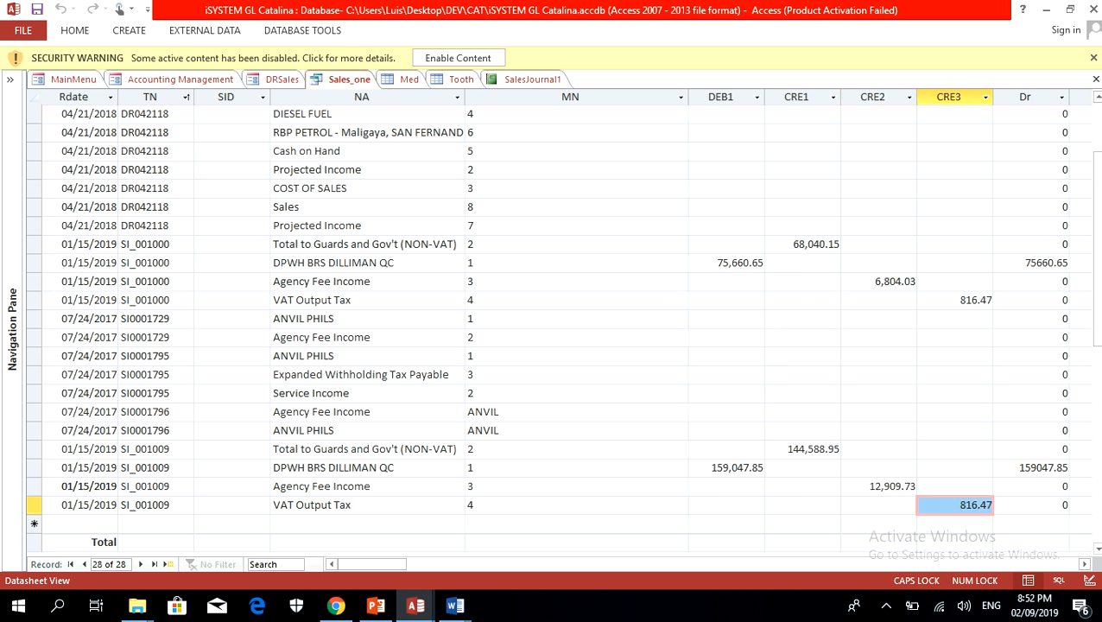
right_click(921, 505)
left_click(775, 337)
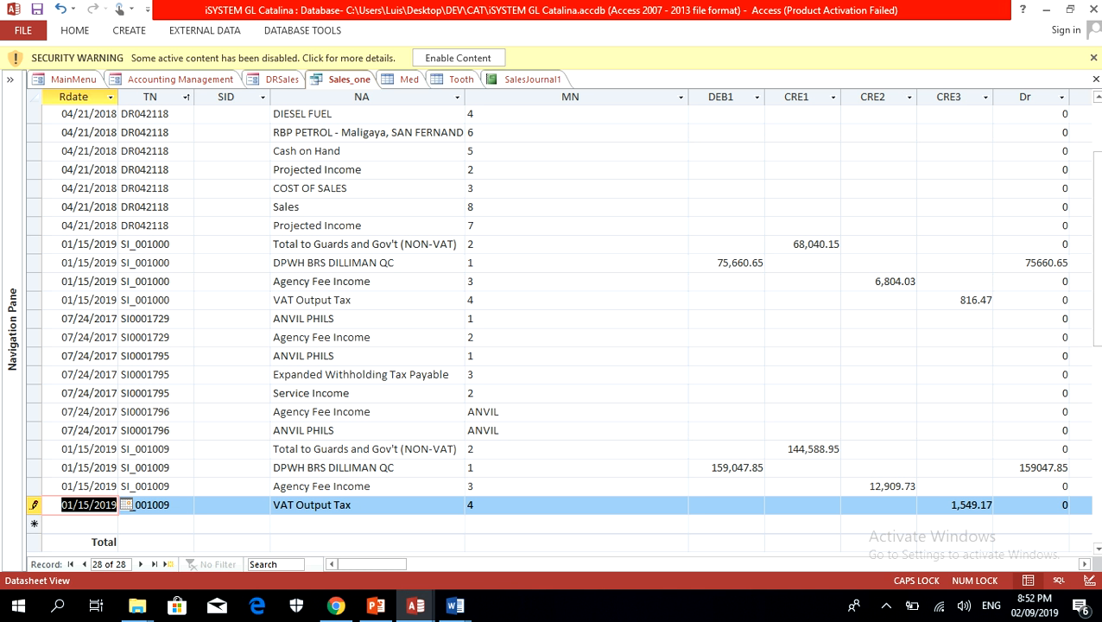
Step: Examine the totals and Proc1 values of the SI_001009 records and check the Med table for a DPWH BRS DILLIMAN QC entry
left_click_drag(372, 564, 400, 564)
left_click(1085, 564)
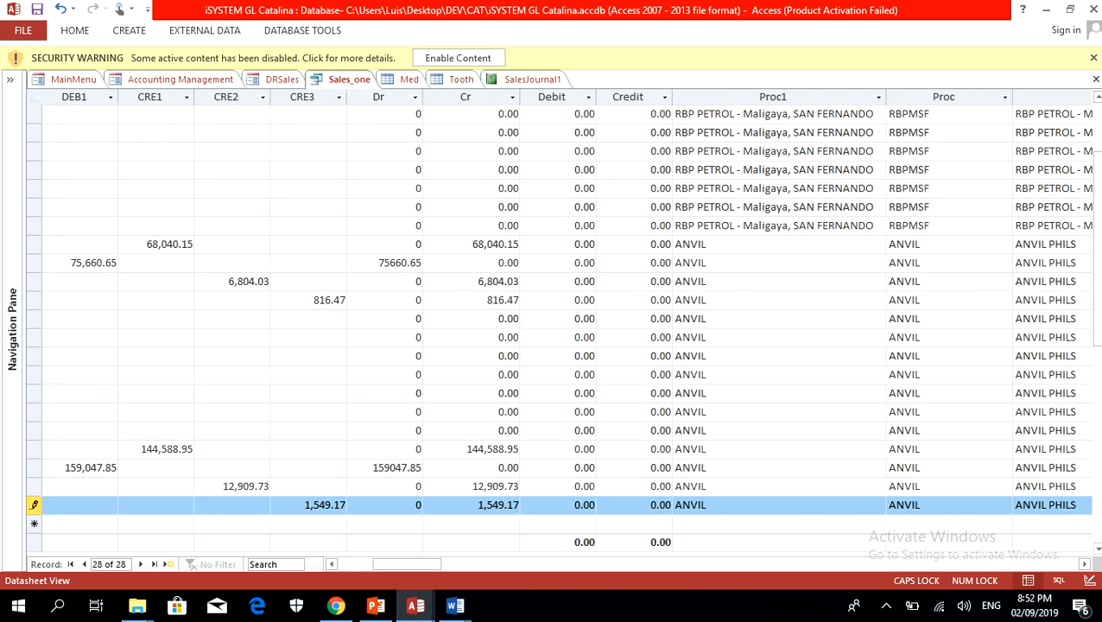
left_click_drag(674, 449, 666, 450)
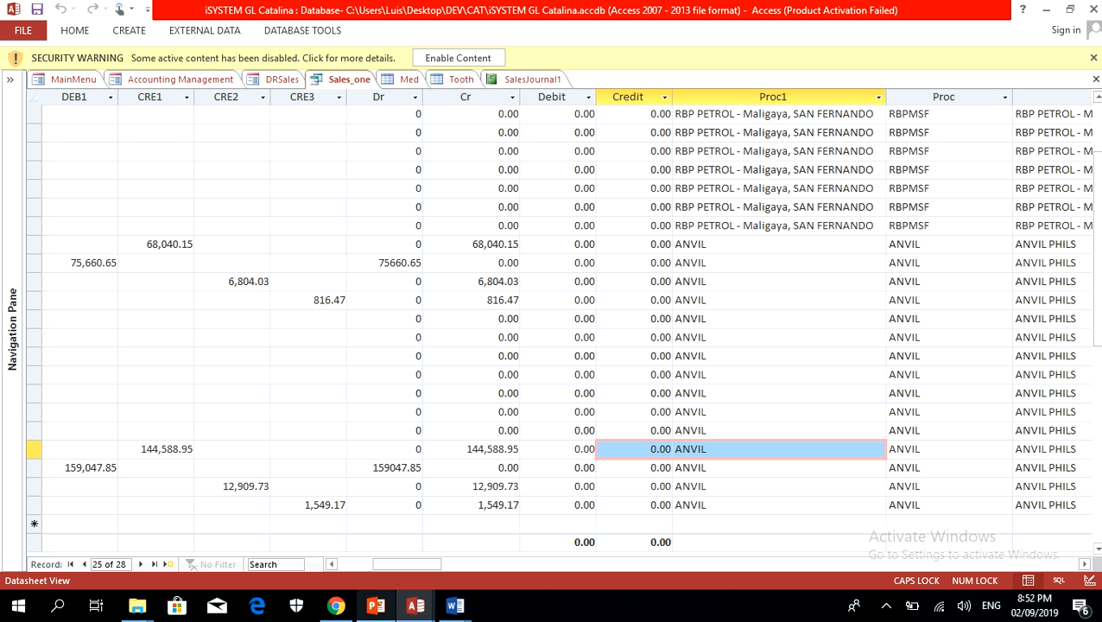
mouse_move(407, 564)
left_mouse_down()
mouse_move(372, 564)
mouse_move(399, 564)
left_mouse_up()
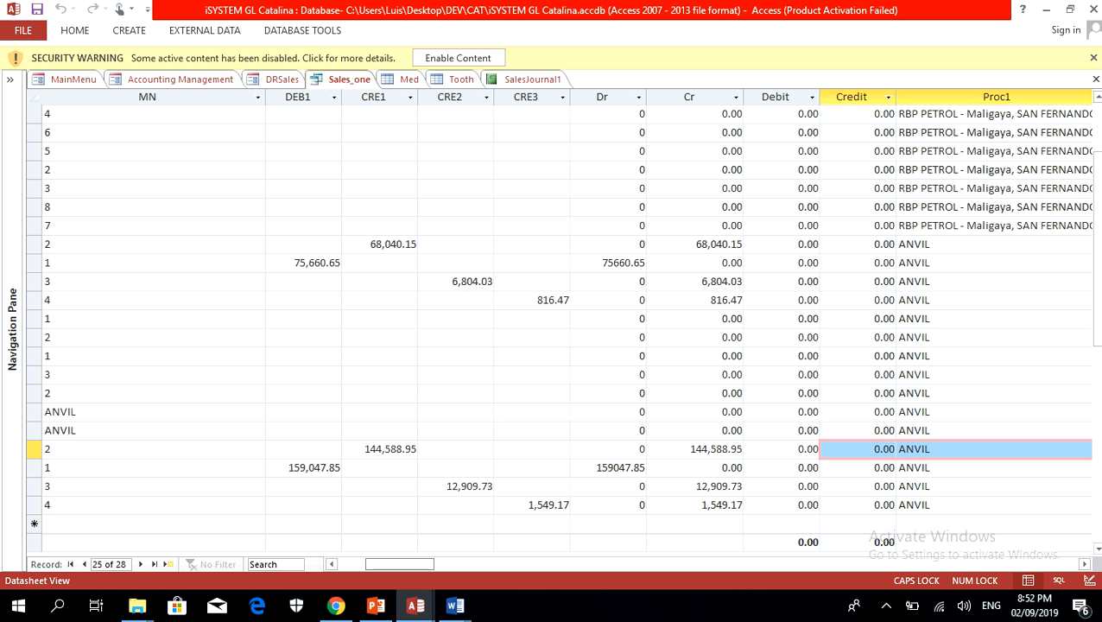
left_click_drag(399, 564, 370, 564)
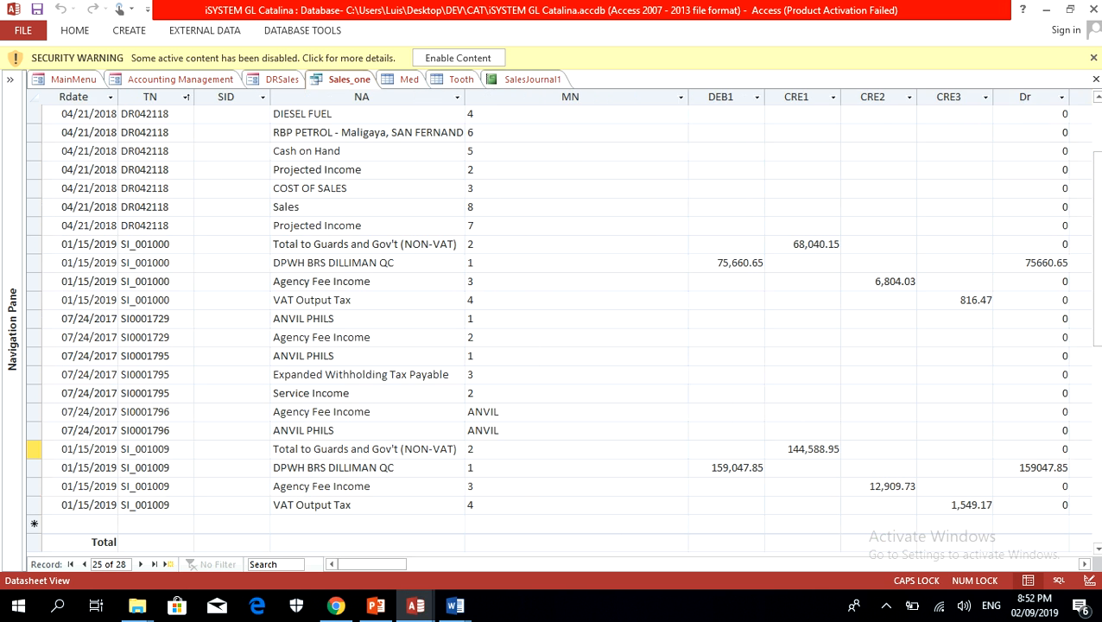
left_click(273, 468)
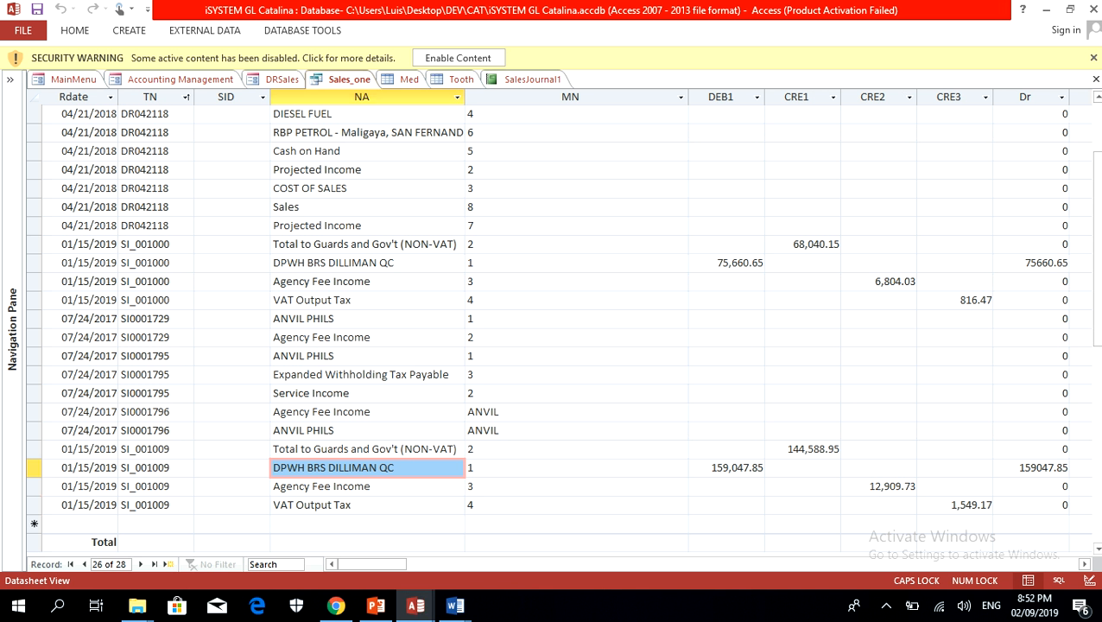
left_click(408, 78)
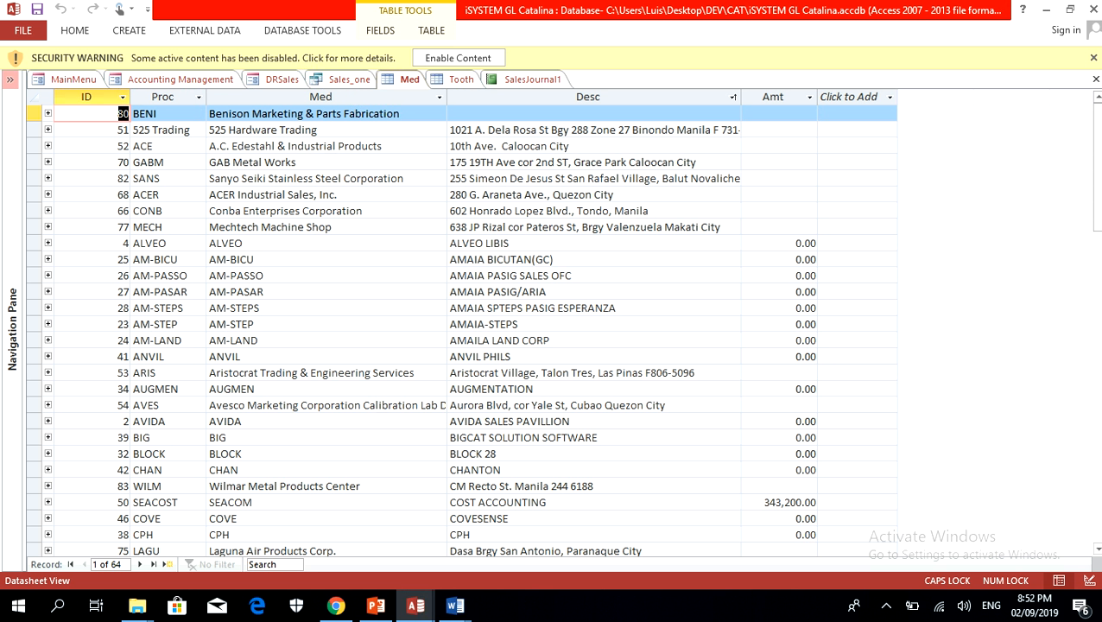
left_click(11, 81)
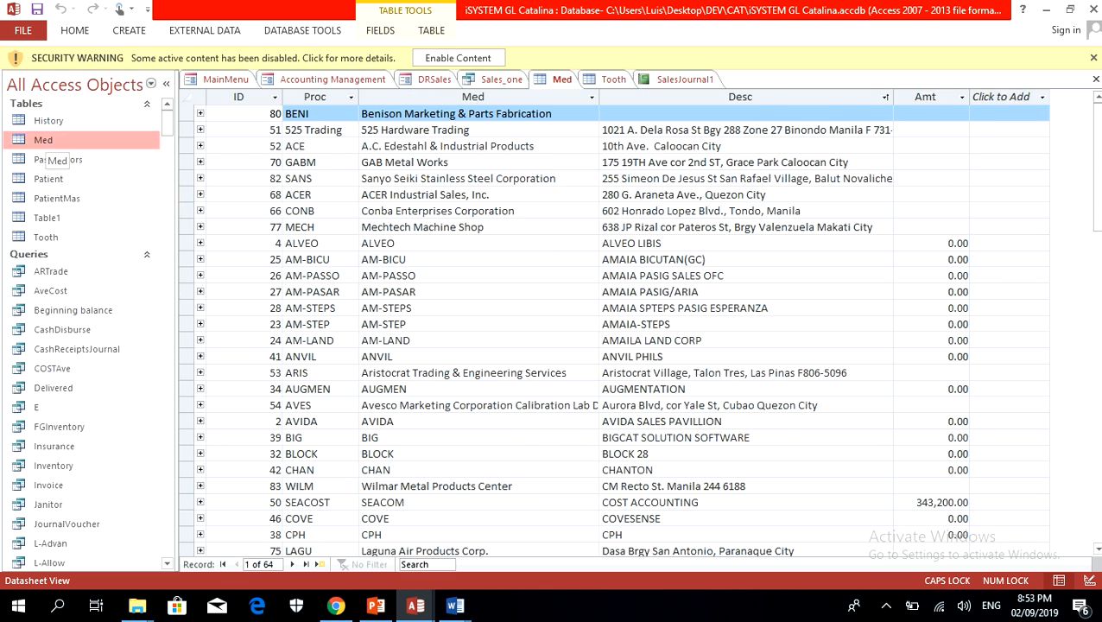
left_click(166, 83)
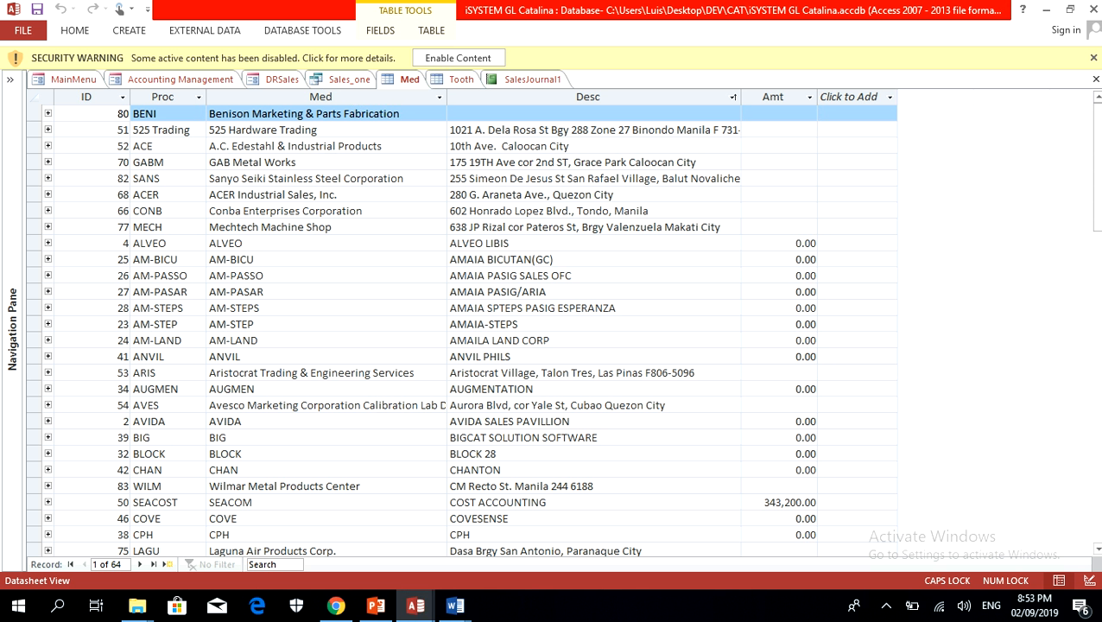
scroll(463, 329, "down", 2)
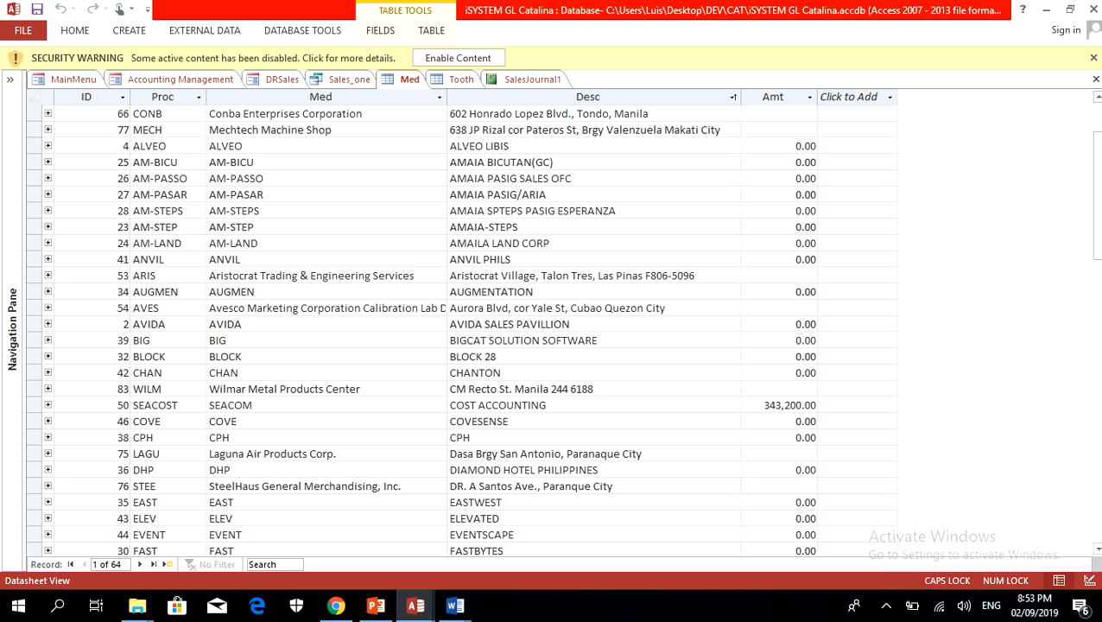
Step: Copy the account name DPWH BRS DILLIMAN QC from the SI_001009 record in Sales_one and reselect it from the NA account list
left_click(344, 78)
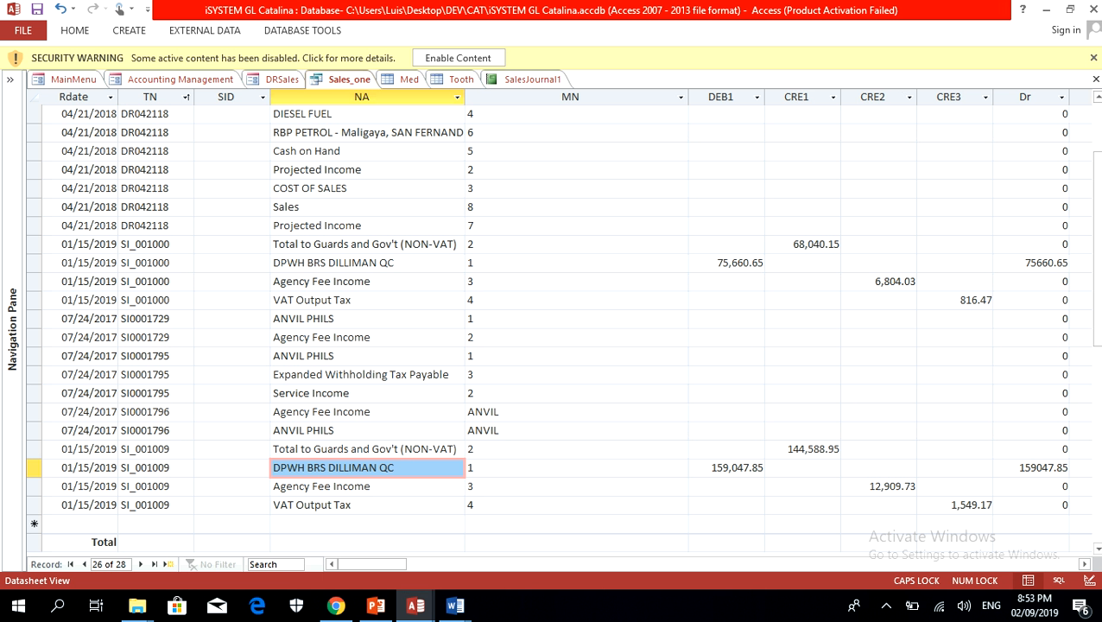
key("Up")
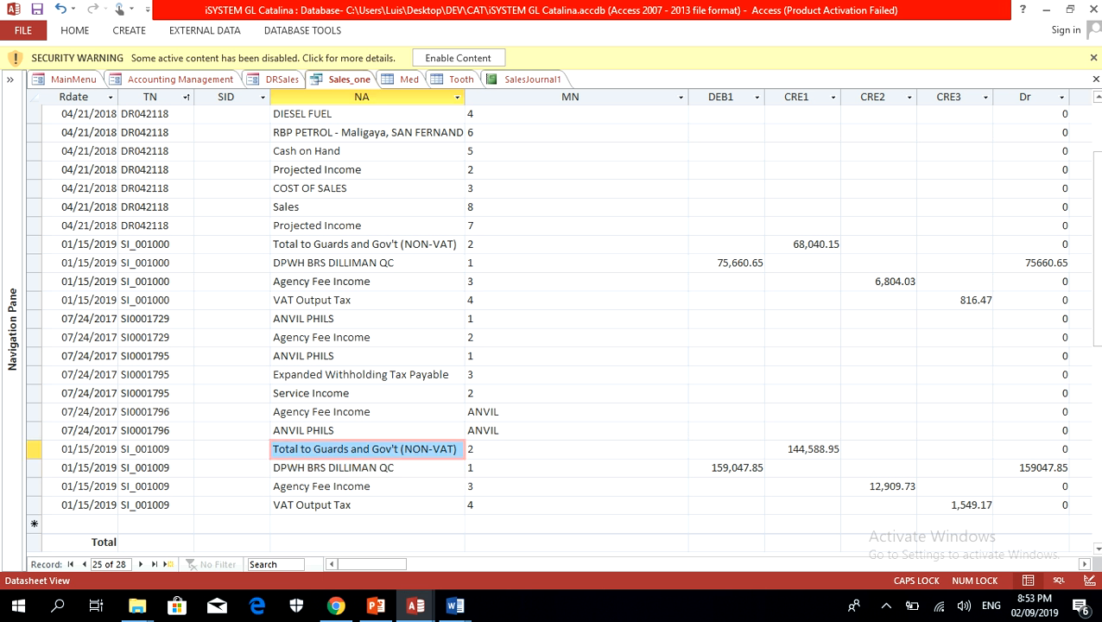
key("Down")
right_click(279, 473)
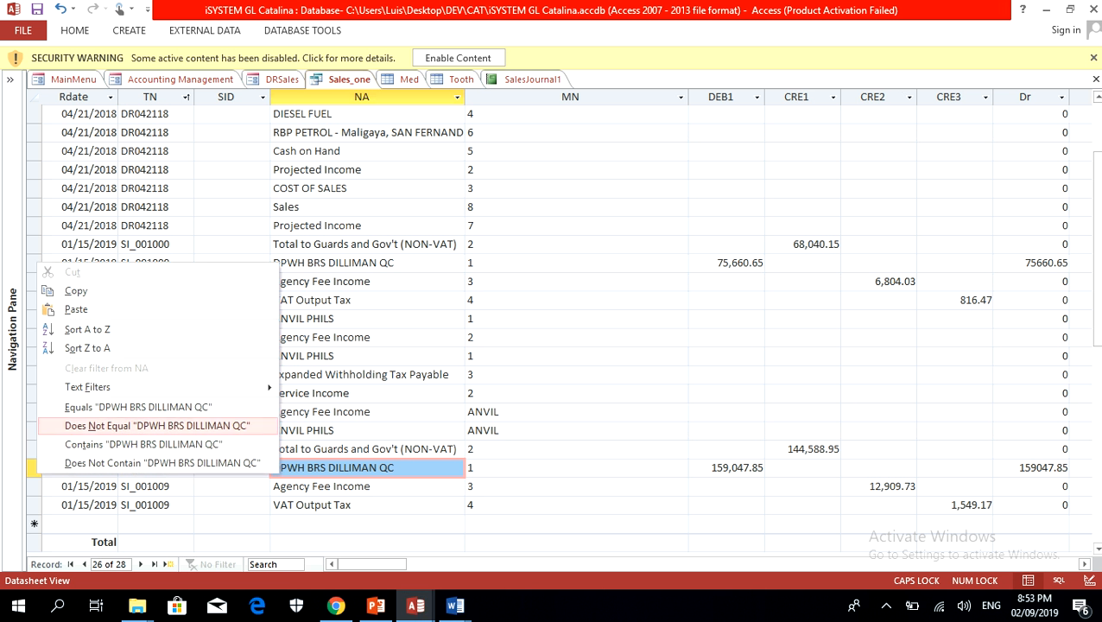
left_click(76, 291)
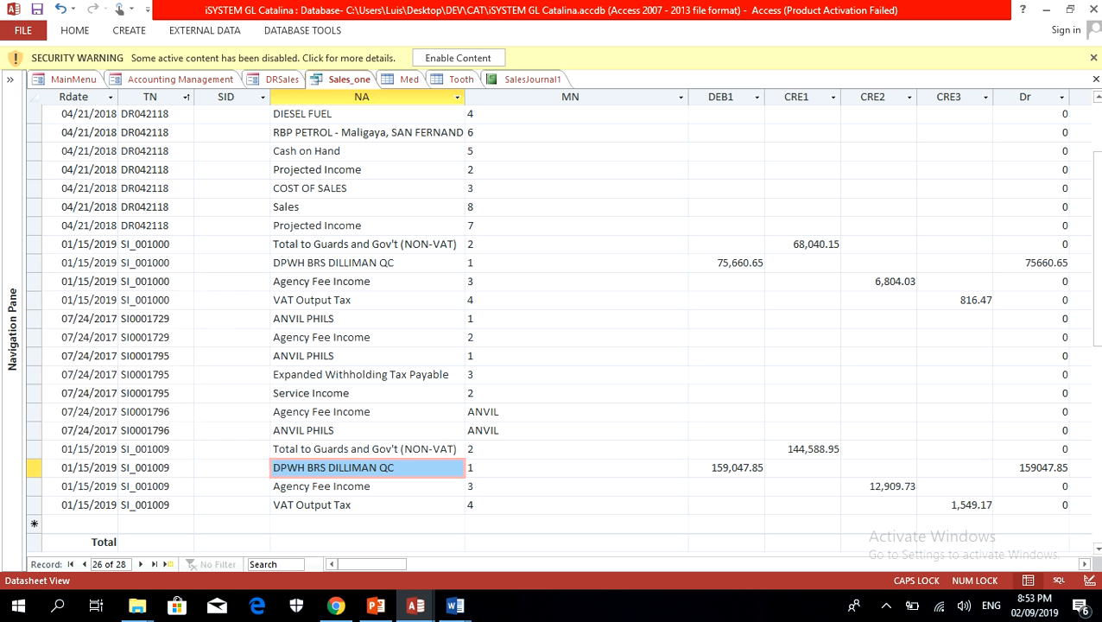
key("alt+Down")
key("ctrl+c")
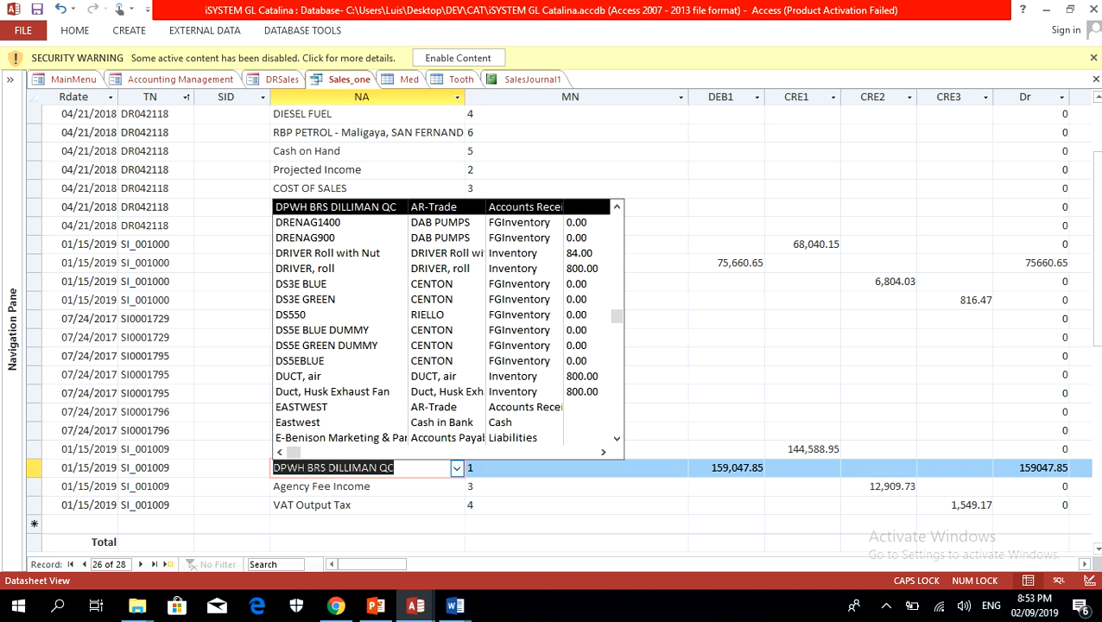
key("Return")
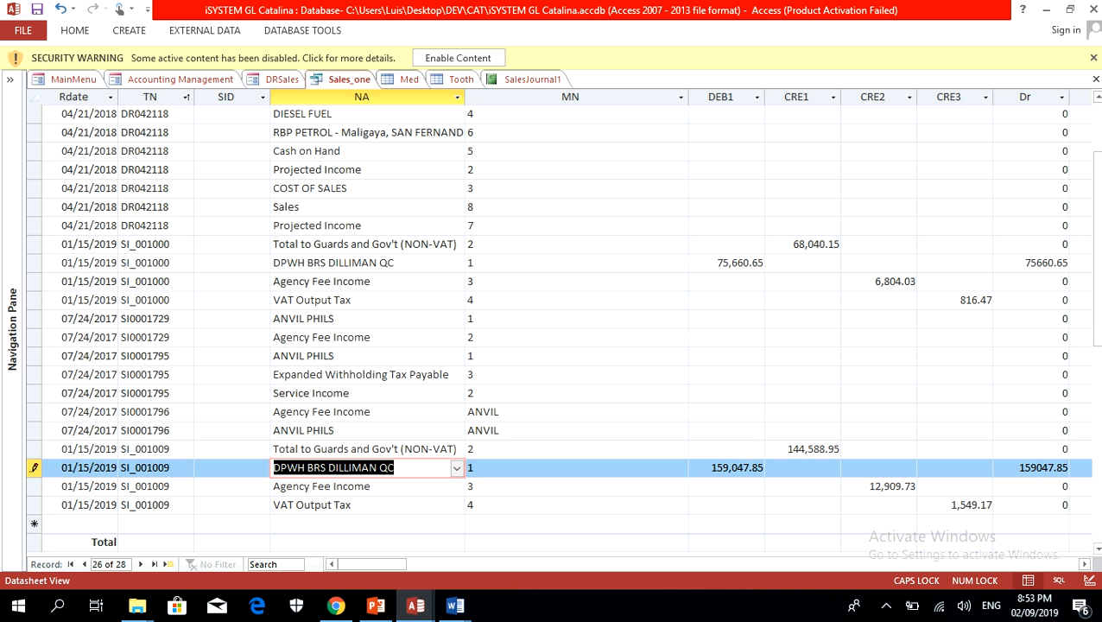
Step: Add a new record to the Med table with DPWH BRS DILLIMAN QC pasted as its Med value
left_click(408, 80)
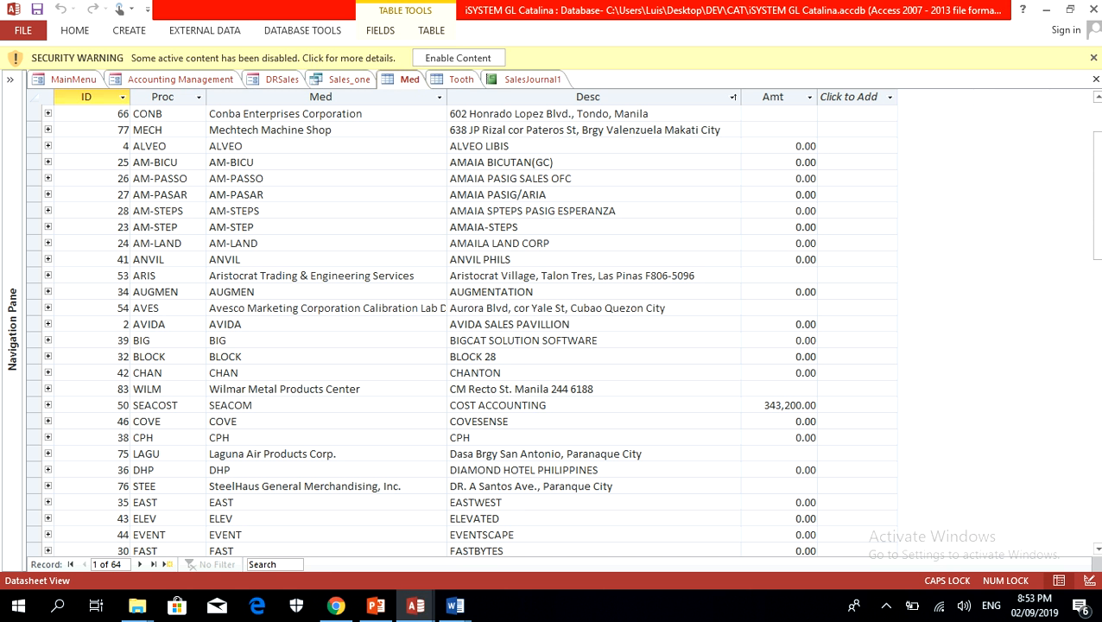
scroll(463, 329, "down", 15)
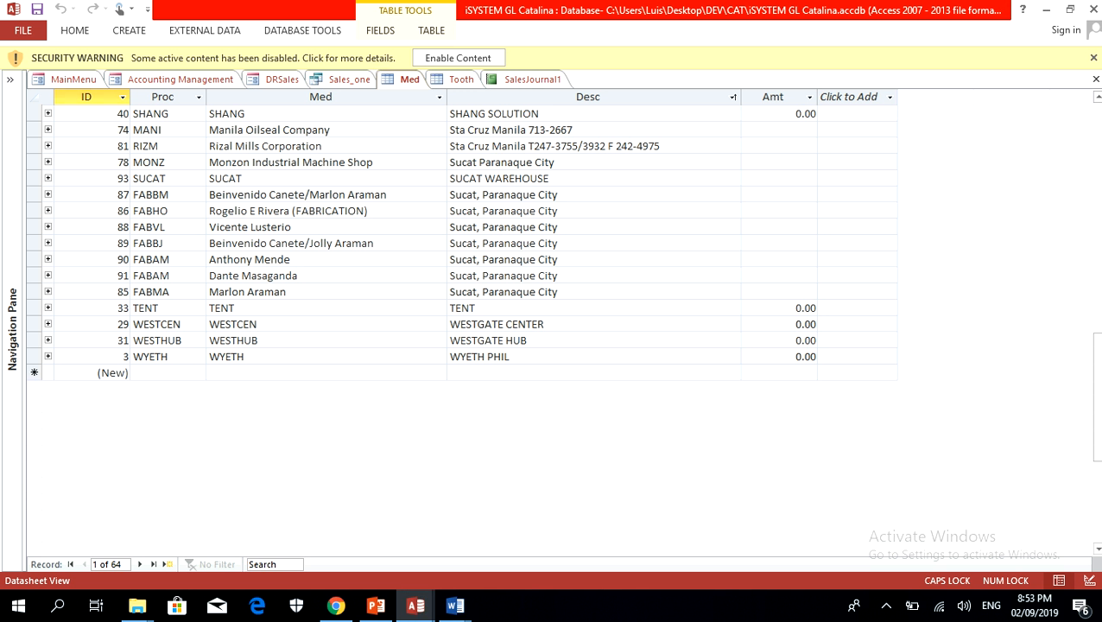
left_click(326, 373)
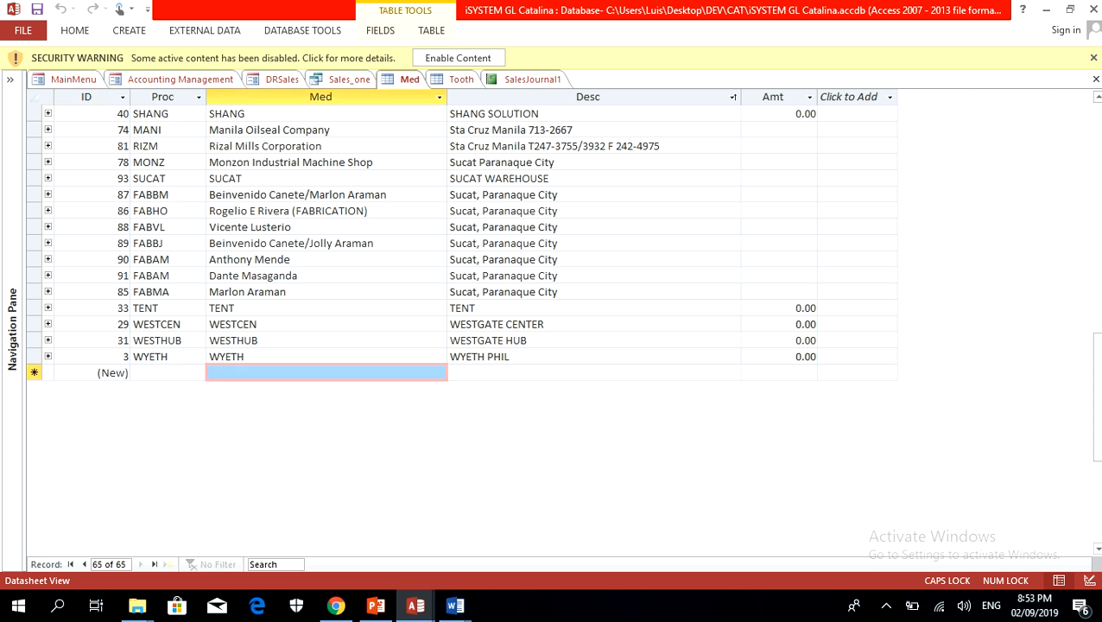
key("ctrl+v")
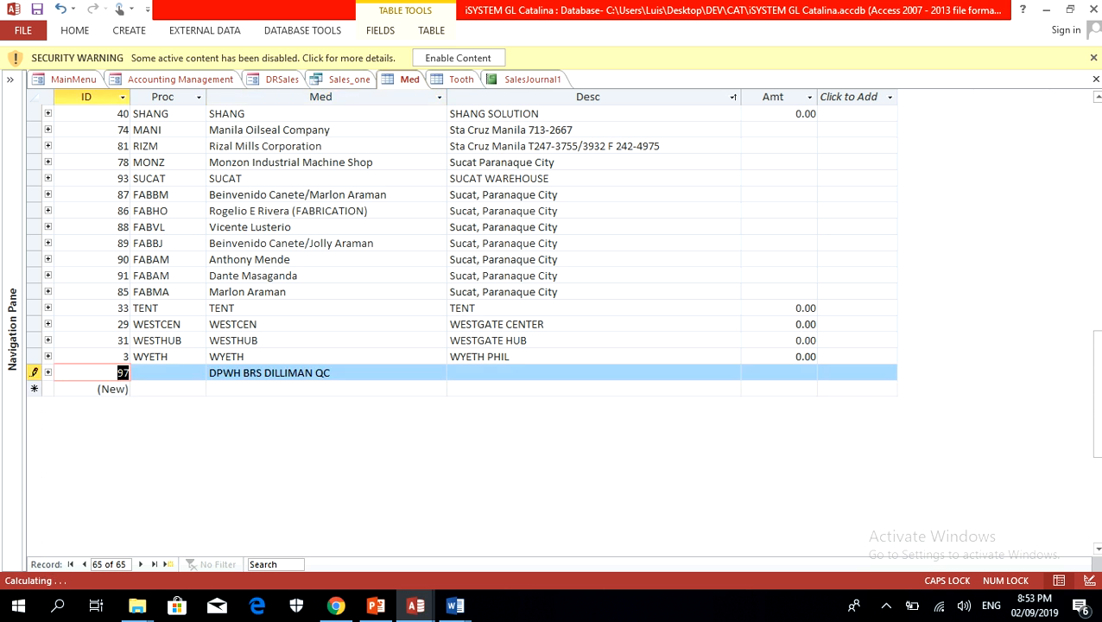